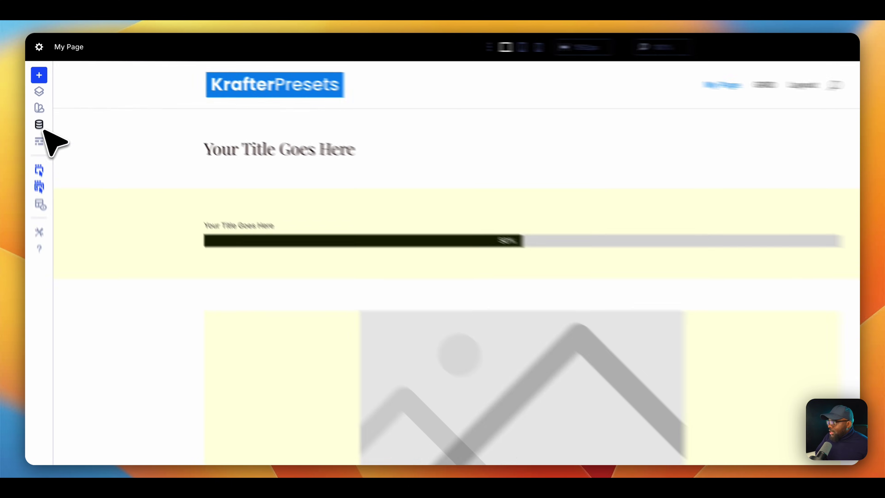
Review the global number variables in an enlarged Global Variables panel.
{"action": "left_click", "coordinate": [35, 102]}
{"action": "left_click", "coordinate": [176, 112]}
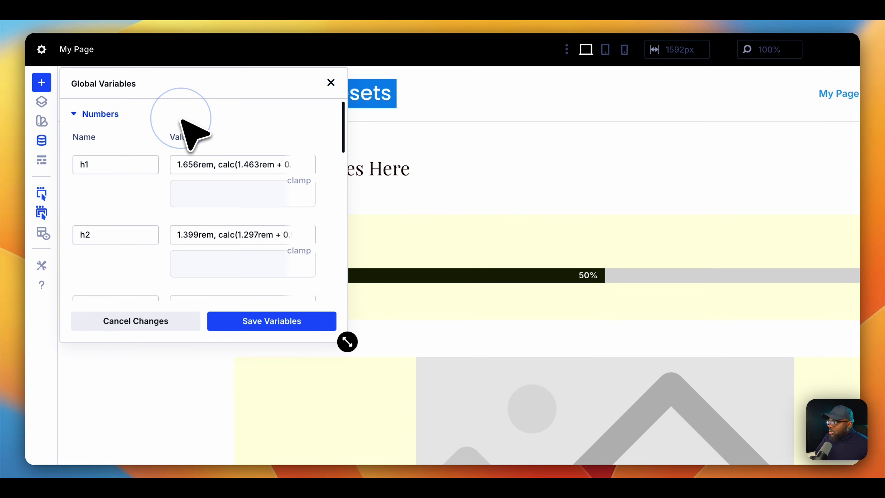
{"action": "left_click_drag", "start_coordinate": [348, 341], "coordinate": [669, 450]}
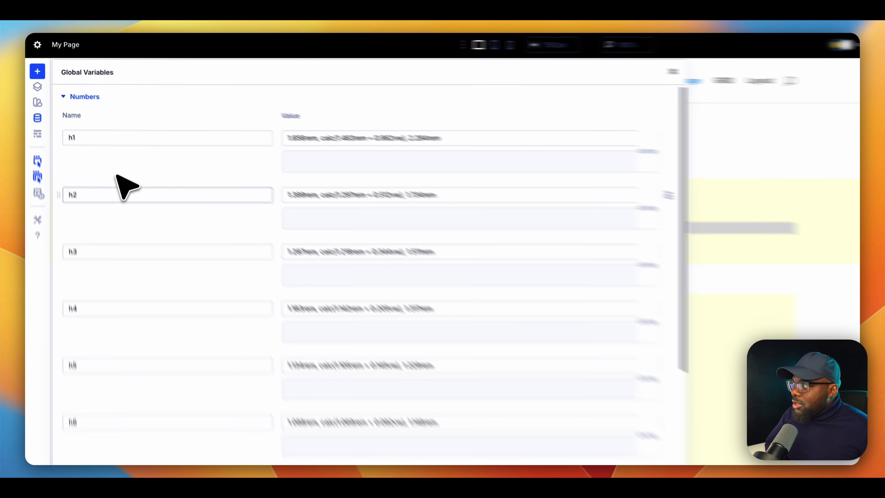
{"action": "scroll", "coordinate": [193, 301], "scroll_direction": "down", "scroll_amount": 5}
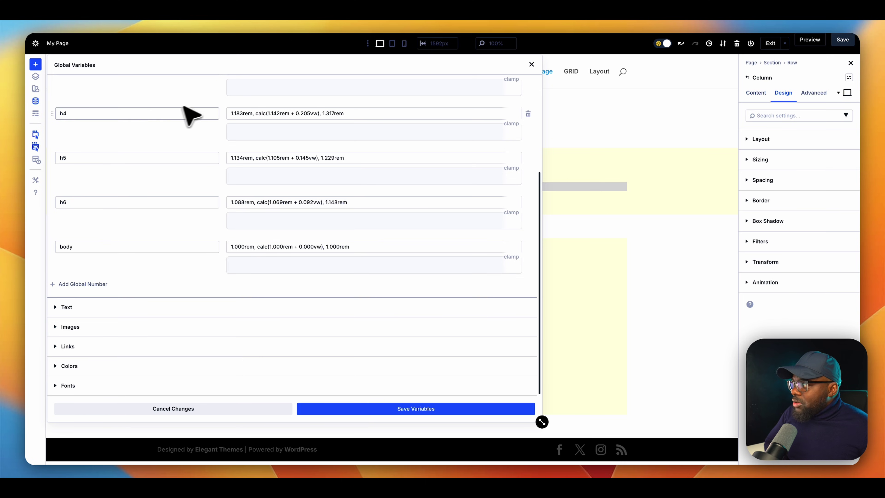
{"action": "left_click", "coordinate": [41, 127]}
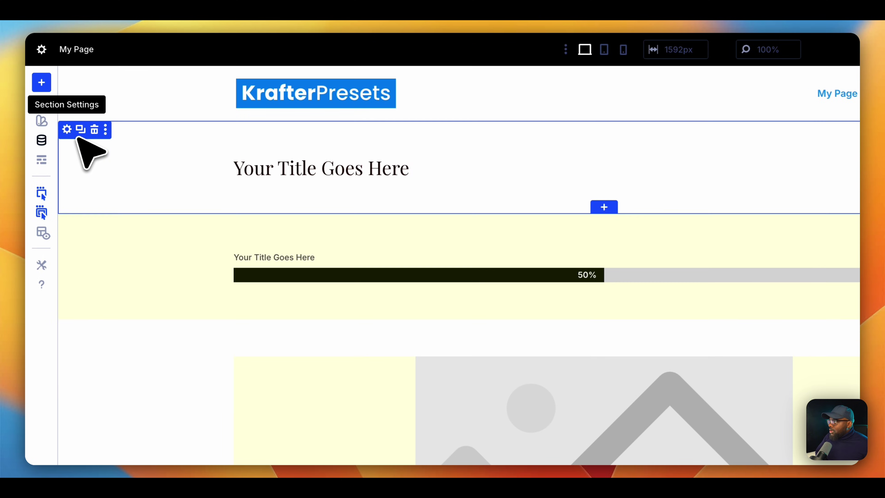
Reopen Global Variables to review the global colour variables, then close the panel.
{"action": "left_click", "coordinate": [42, 127]}
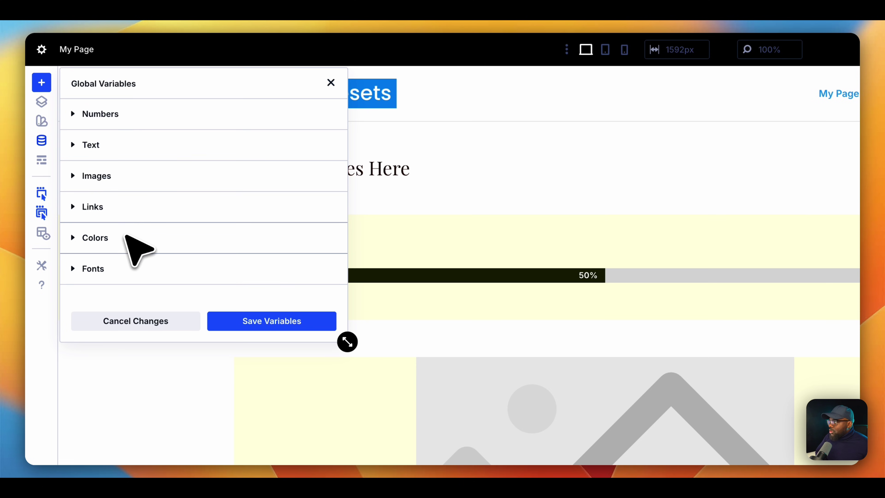
{"action": "left_click", "coordinate": [127, 238]}
{"action": "left_click_drag", "start_coordinate": [345, 341], "coordinate": [474, 326]}
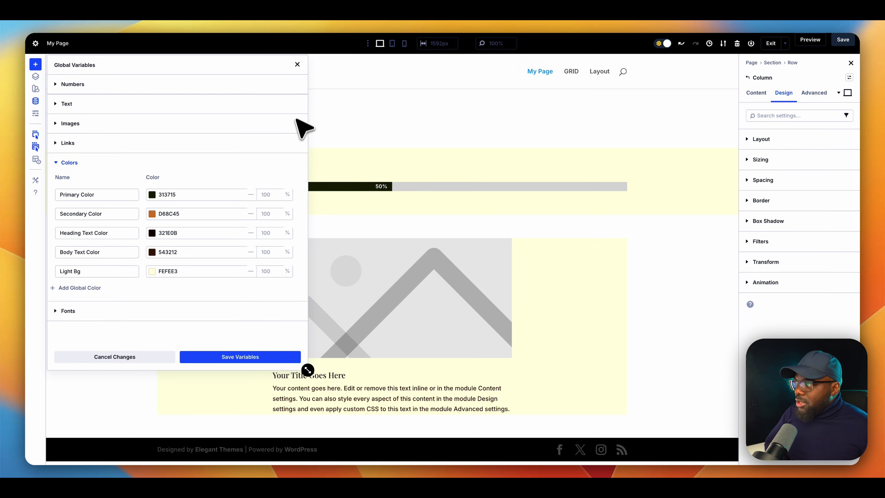
{"action": "left_click", "coordinate": [298, 64]}
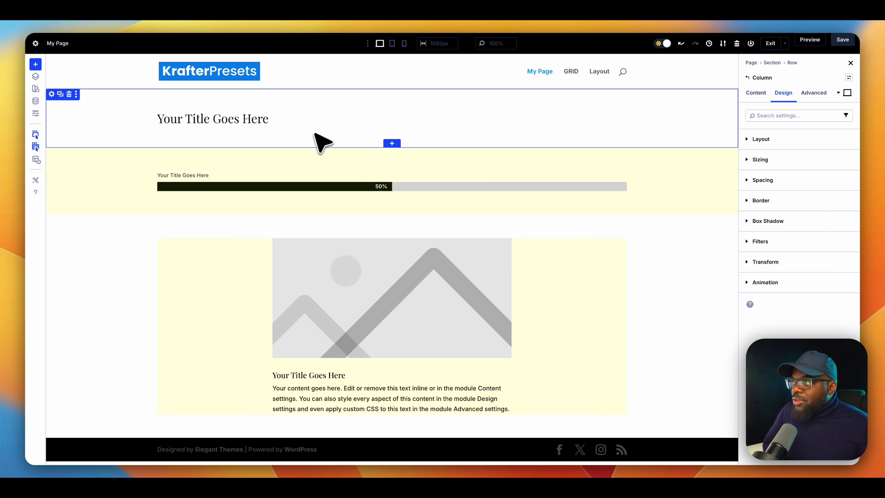
Delete the title module and insert a Heading module found by searching 'head'.
{"action": "left_click", "coordinate": [608, 117]}
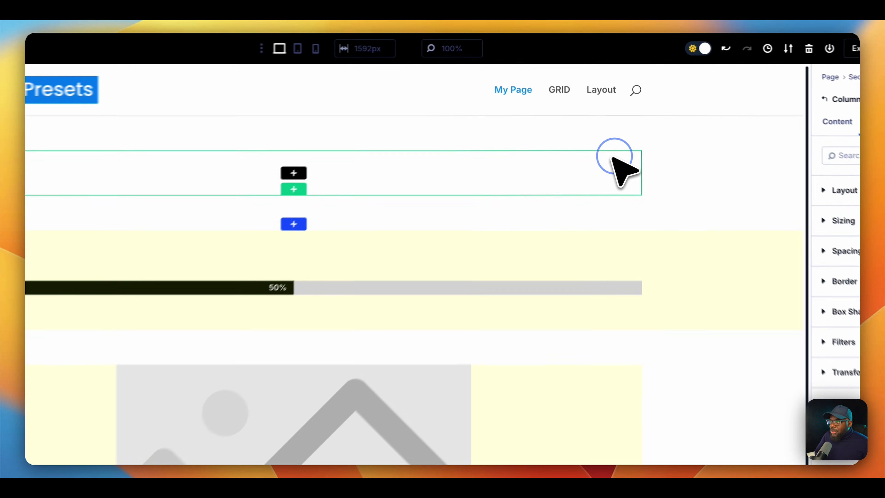
{"action": "left_click", "coordinate": [295, 173]}
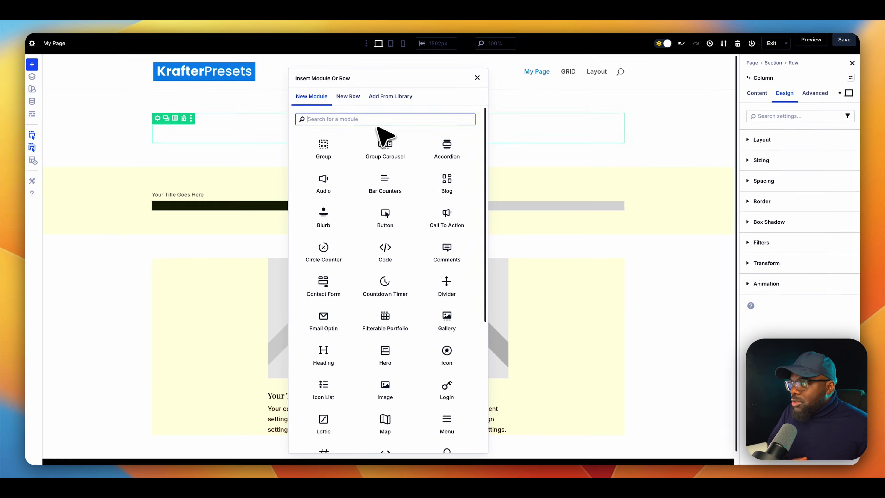
{"action": "type", "text": "heading"}
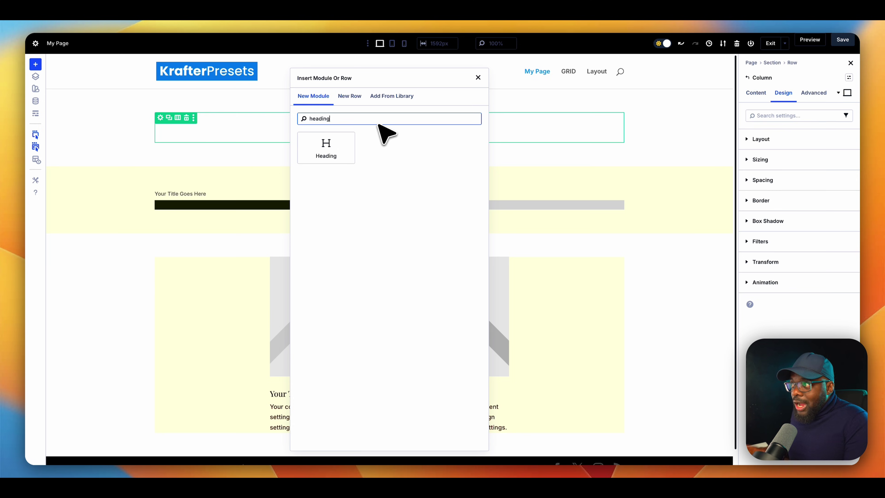
{"action": "left_click", "coordinate": [326, 148]}
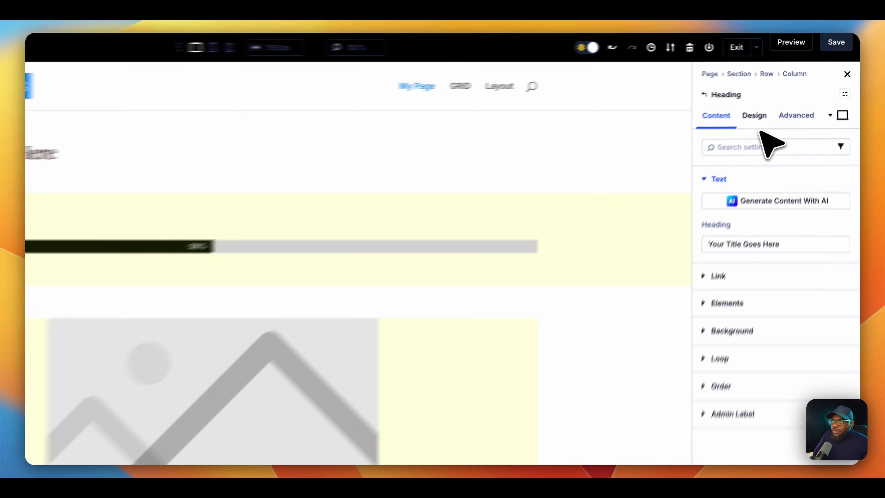
Open Design > Heading Text, duplicate the heading, and set the copy to H2.
{"action": "left_click", "coordinate": [784, 93]}
{"action": "left_click", "coordinate": [736, 258]}
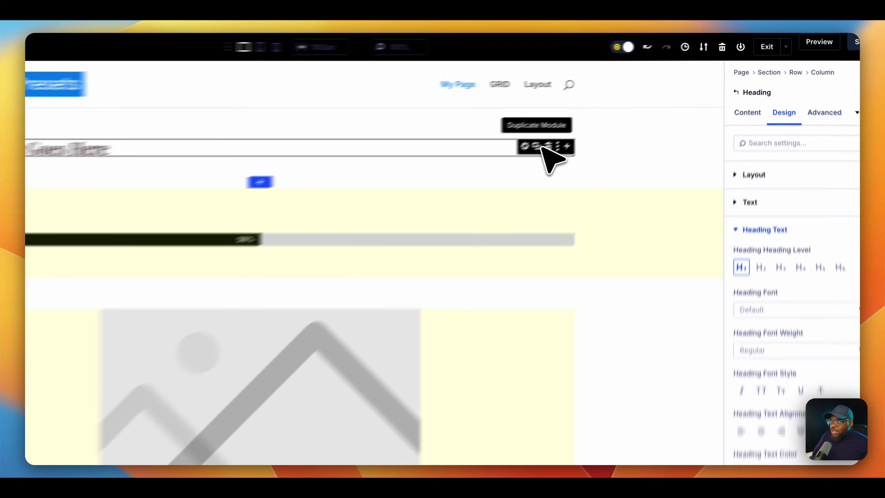
{"action": "left_click", "coordinate": [598, 118]}
{"action": "left_click", "coordinate": [506, 164]}
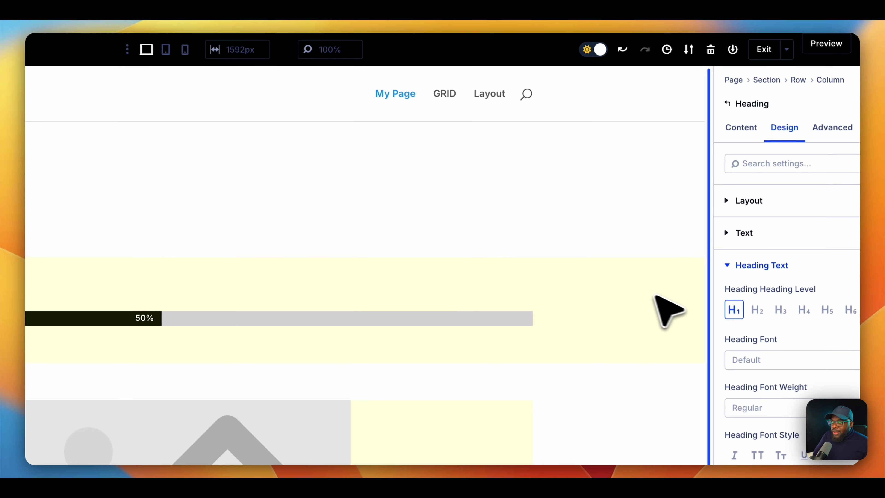
{"action": "left_click", "coordinate": [757, 309]}
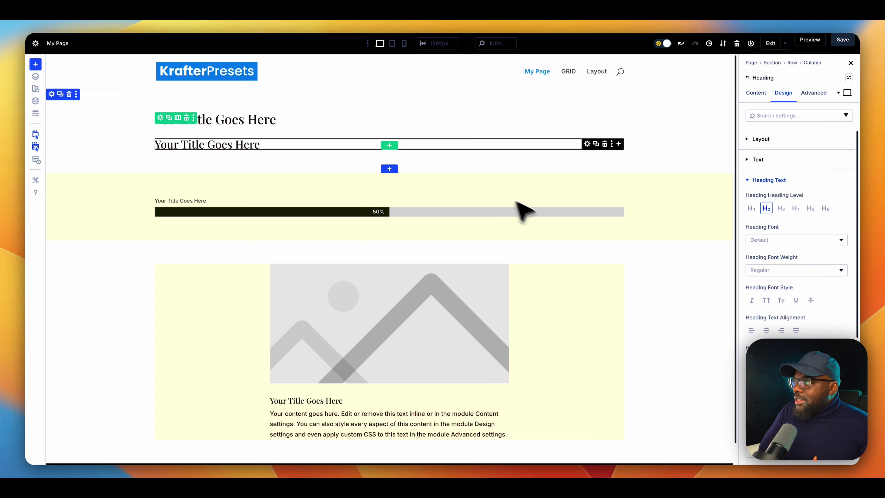
On the utopia.fyi tab, select the --step-0 clamp value without its trailing semicolon.
{"action": "mouse_move", "coordinate": [276, 22]}
{"action": "key", "text": "ctrl+Tab"}
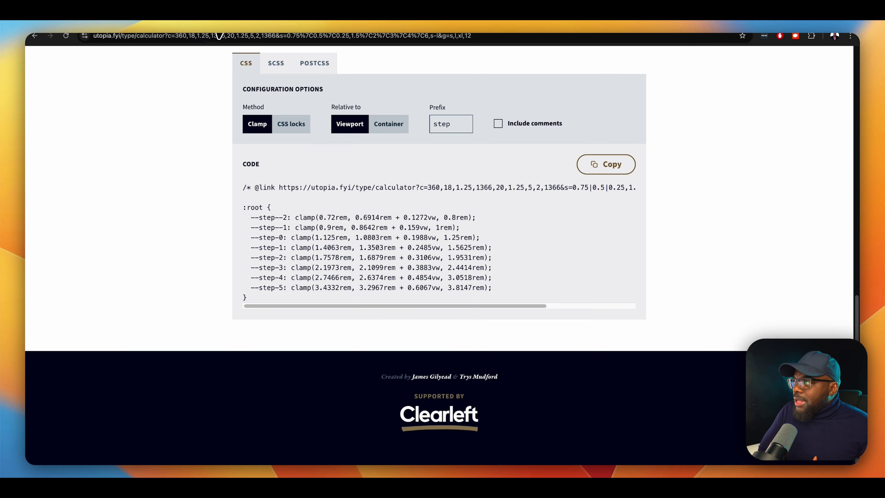
{"action": "scroll", "coordinate": [198, 109], "scroll_direction": "up", "scroll_amount": 5}
{"action": "scroll", "coordinate": [190, 151], "scroll_direction": "up", "scroll_amount": 2}
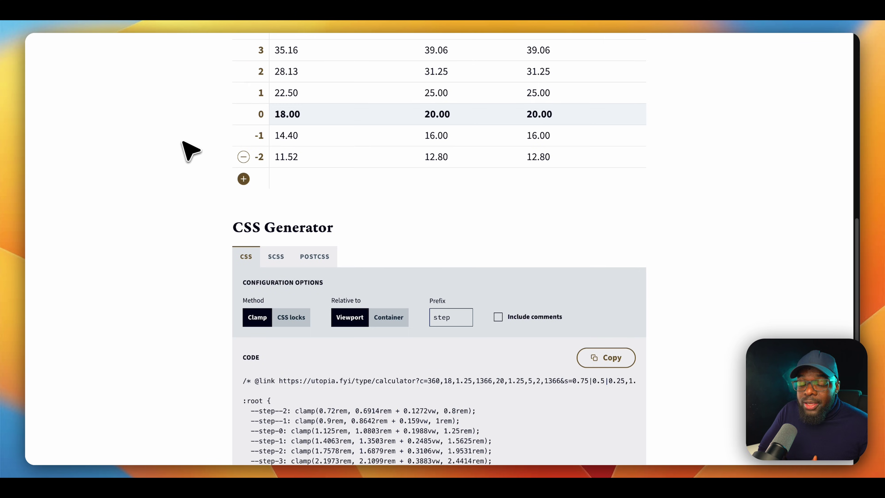
{"action": "scroll", "coordinate": [195, 150], "scroll_direction": "up", "scroll_amount": 2}
{"action": "scroll", "coordinate": [209, 154], "scroll_direction": "down", "scroll_amount": 5}
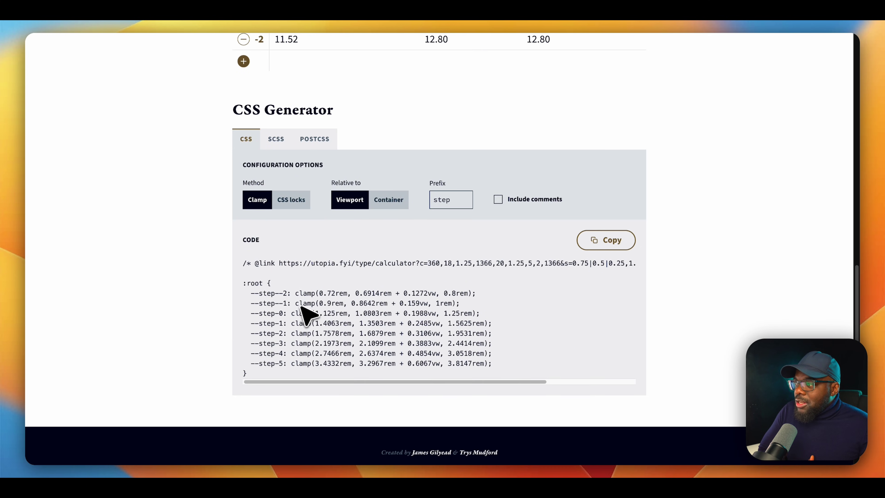
{"action": "left_click_drag", "start_coordinate": [292, 313], "coordinate": [486, 312]}
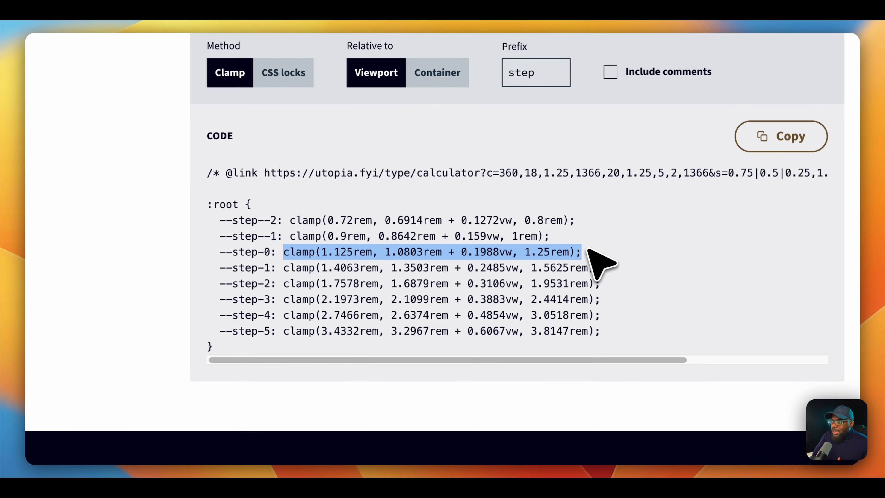
{"action": "left_click_drag", "start_coordinate": [588, 250], "coordinate": [578, 251]}
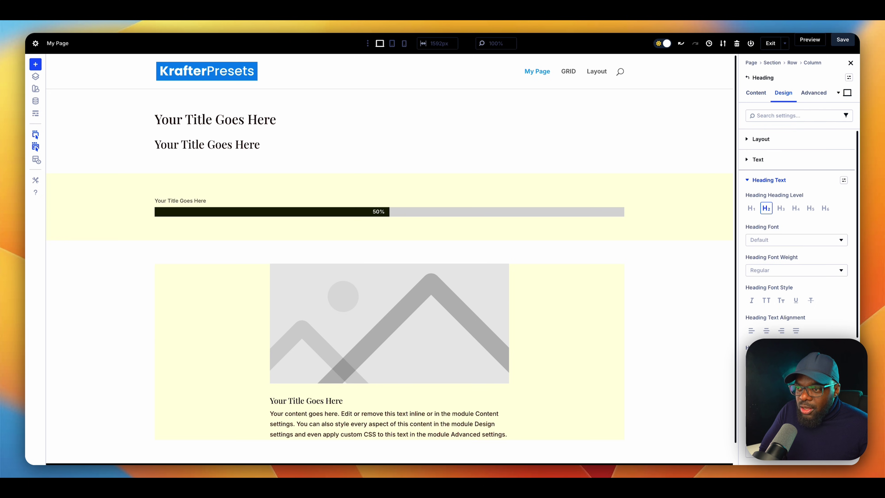
Set the second heading's font size to the H2 global number and the first's to H1.
{"action": "left_click", "coordinate": [836, 361]}
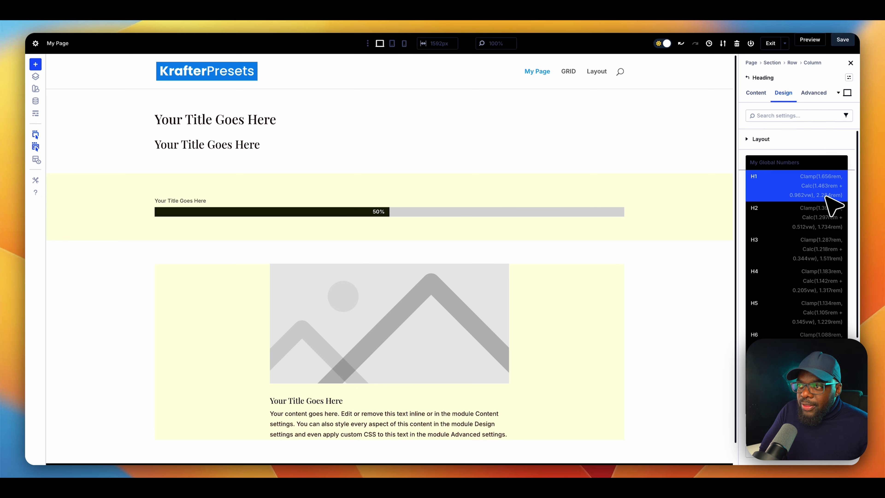
{"action": "left_click", "coordinate": [830, 217]}
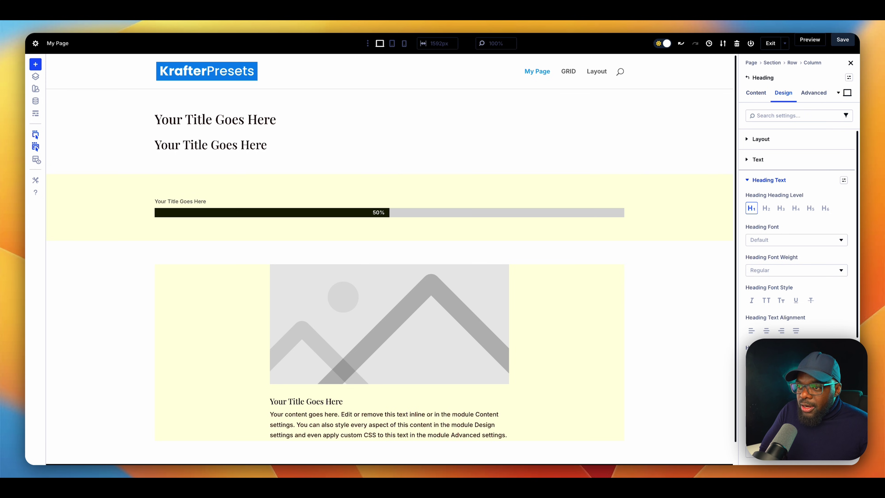
{"action": "left_click", "coordinate": [841, 349]}
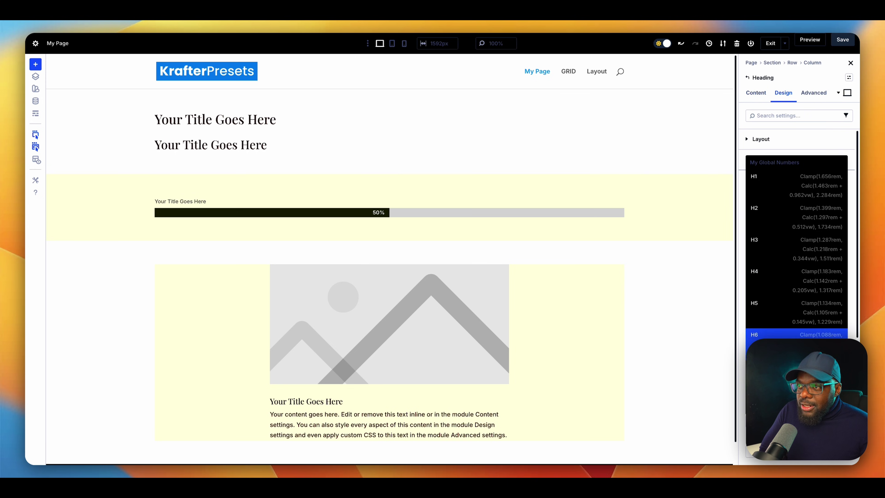
{"action": "left_click", "coordinate": [825, 185]}
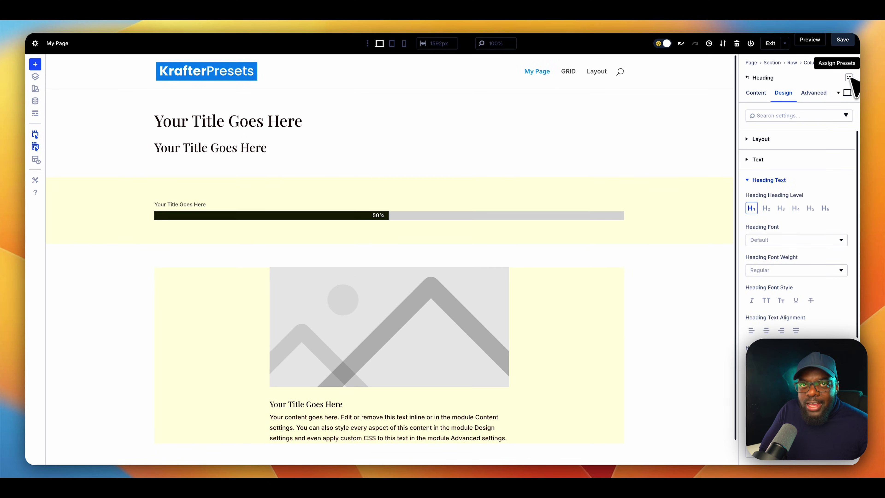
Delete the old heading-1 preset and create a new preset named heading-1 for the top title.
{"action": "left_click", "coordinate": [849, 78]}
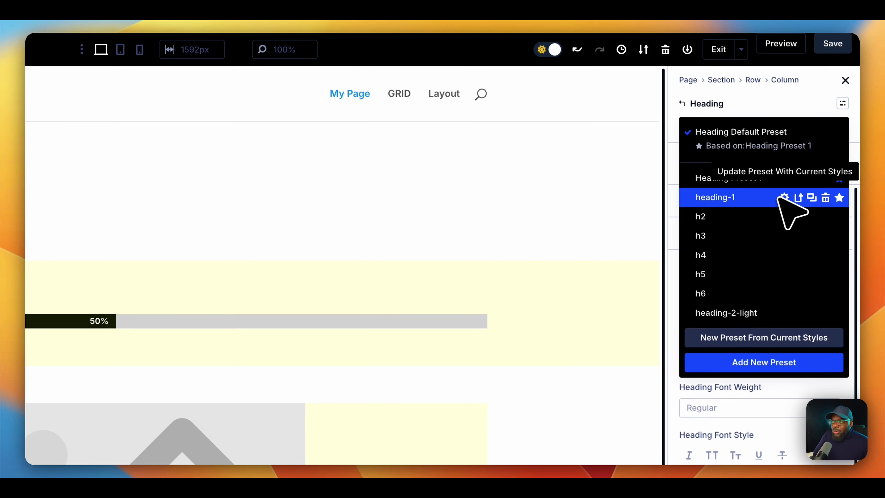
{"action": "left_click", "coordinate": [826, 197]}
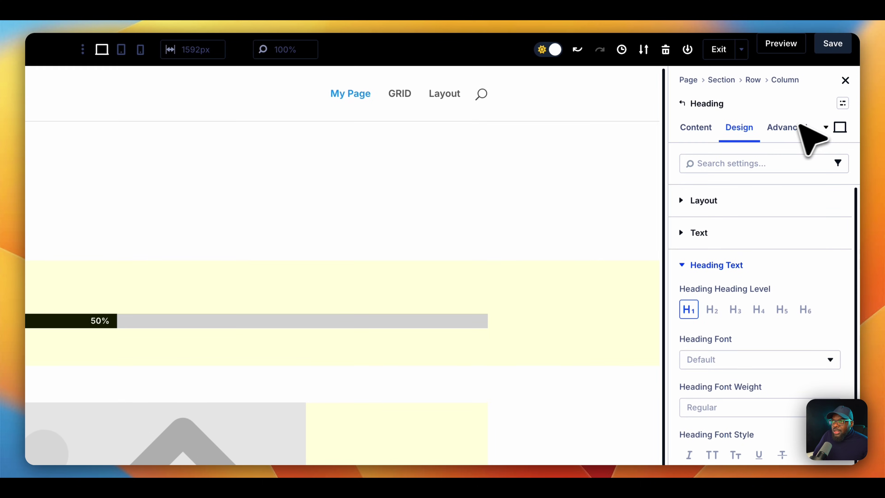
{"action": "left_click", "coordinate": [843, 103]}
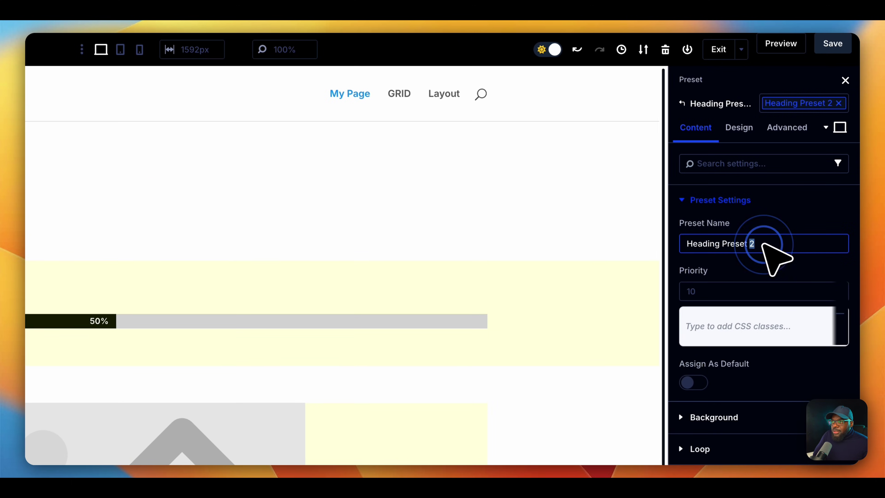
{"action": "key", "text": "super+a"}
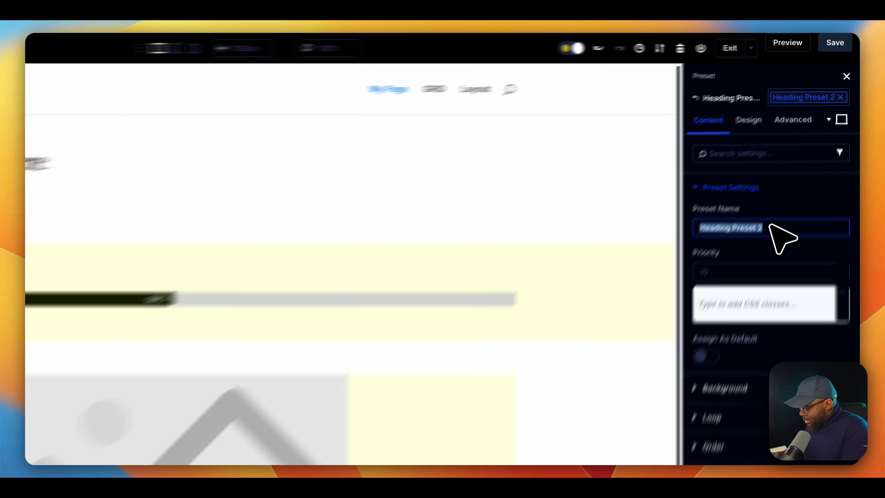
{"action": "type", "text": "heading-1"}
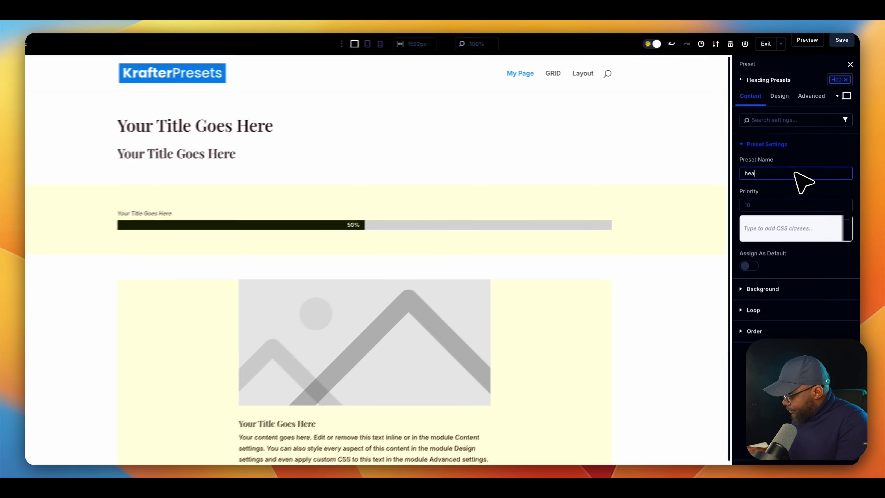
{"action": "key", "text": "BackSpace"}
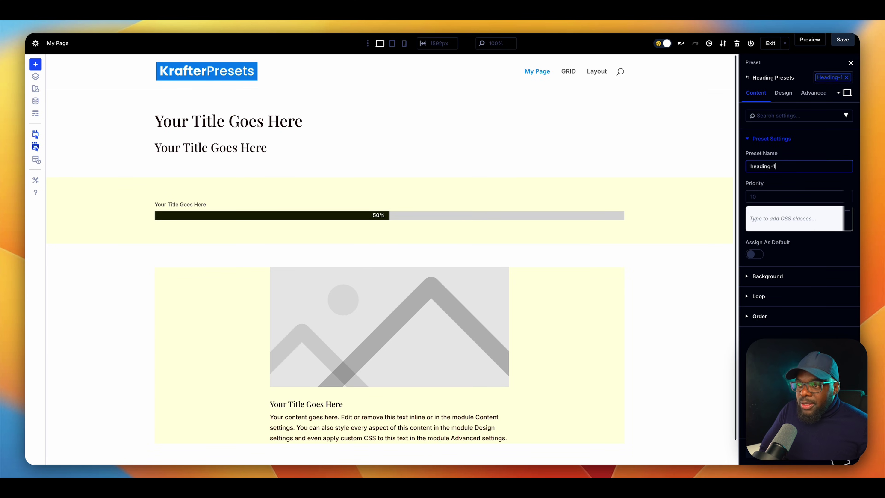
{"action": "key", "text": "Escape"}
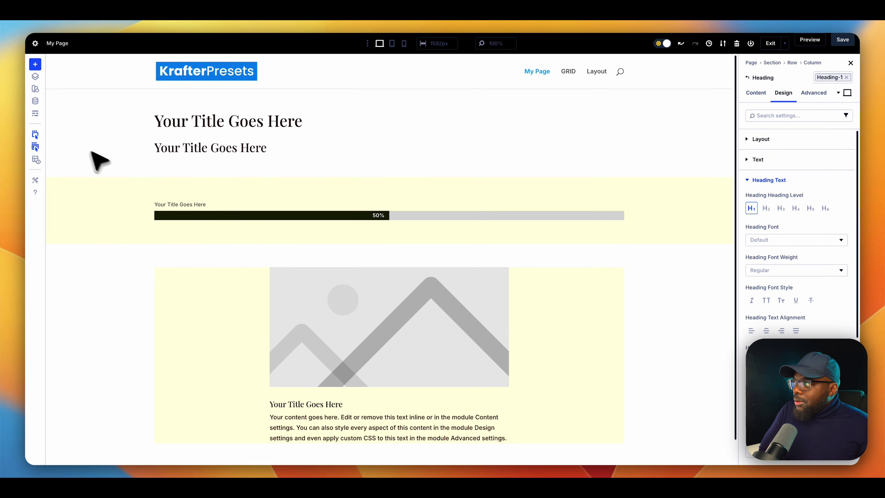
Start editing the h1 size under Global Variables > Numbers, then open a new browser tab.
{"action": "left_click", "coordinate": [35, 101]}
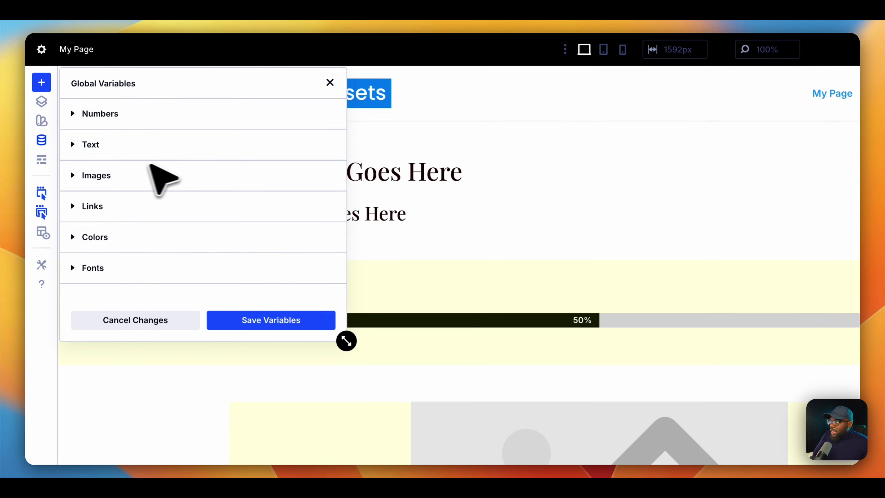
{"action": "left_click", "coordinate": [188, 115]}
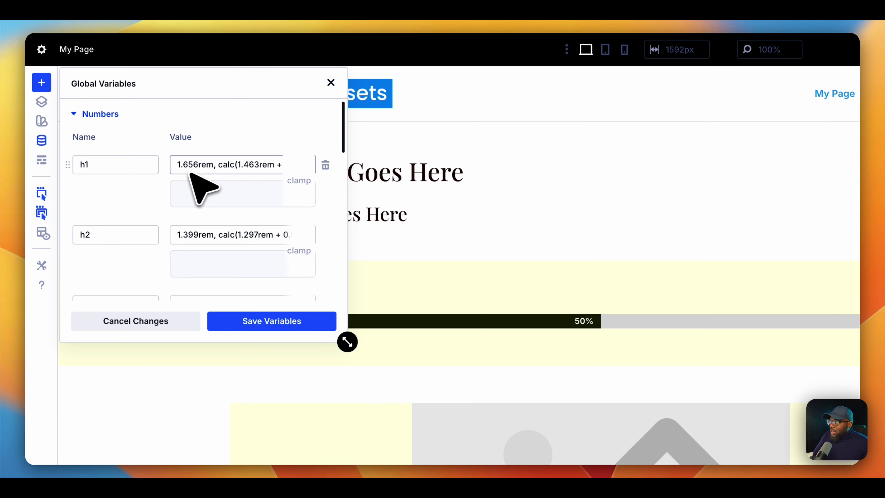
{"action": "left_click", "coordinate": [198, 165]}
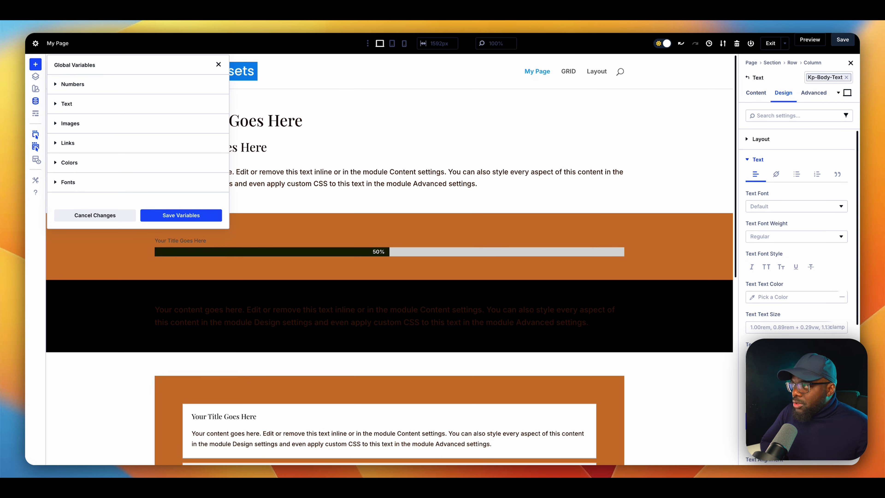
{"action": "key", "text": "super+t"}
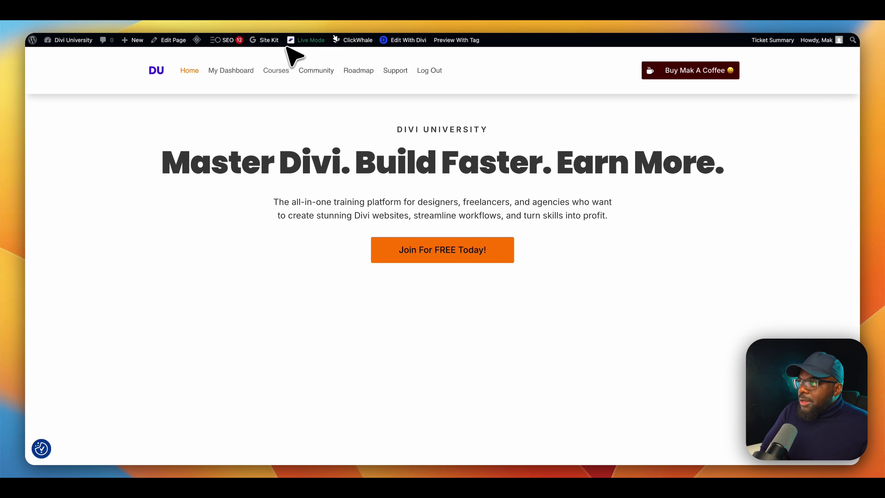
On Divi University, open Courses > Divi 5 Mastery and scroll through its lessons.
{"action": "left_click", "coordinate": [275, 68]}
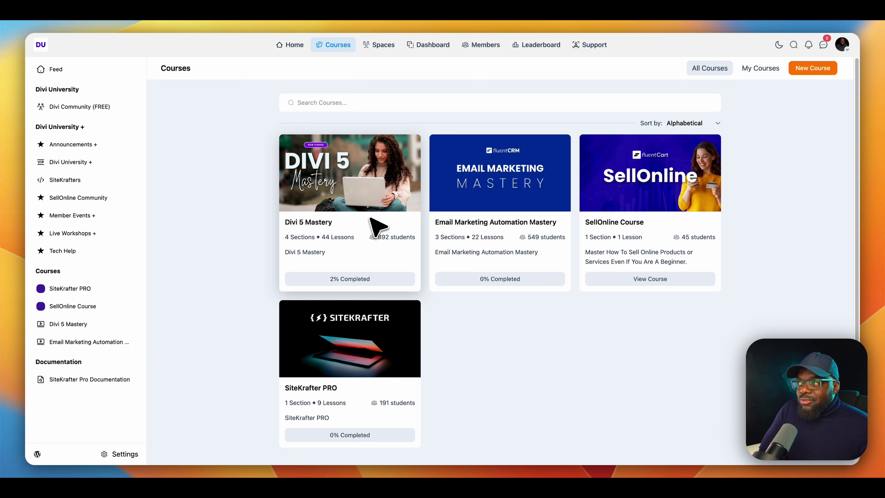
{"action": "left_click", "coordinate": [375, 204]}
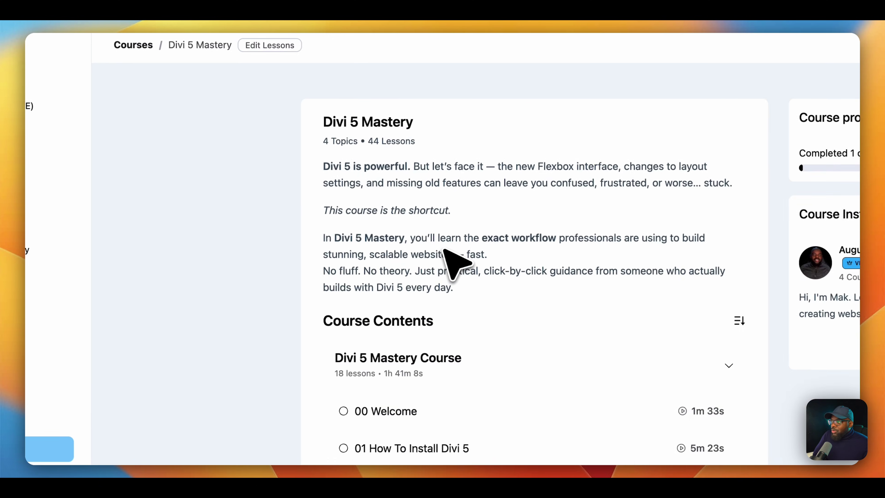
{"action": "scroll", "coordinate": [437, 262], "scroll_direction": "down", "scroll_amount": 3}
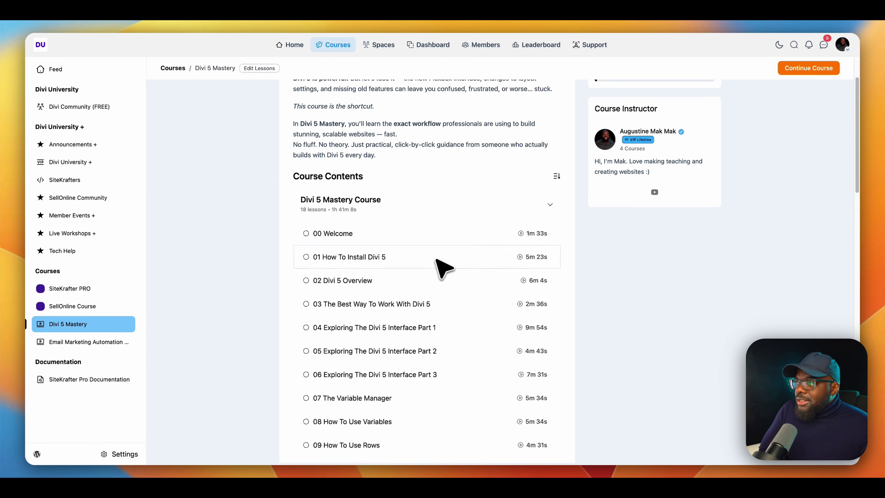
{"action": "scroll", "coordinate": [438, 261], "scroll_direction": "down", "scroll_amount": 3}
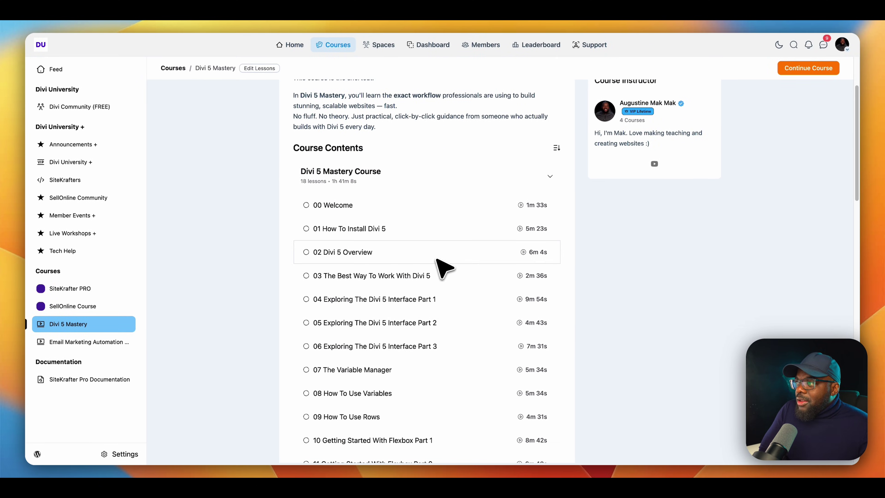
{"action": "scroll", "coordinate": [439, 263], "scroll_direction": "down", "scroll_amount": 2}
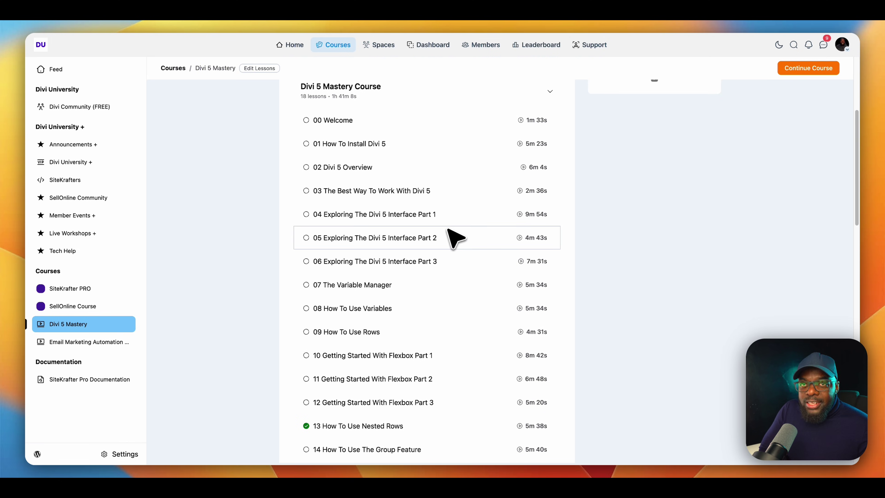
{"action": "scroll", "coordinate": [448, 232], "scroll_direction": "down", "scroll_amount": 3}
{"action": "scroll", "coordinate": [448, 229], "scroll_direction": "down", "scroll_amount": 12}
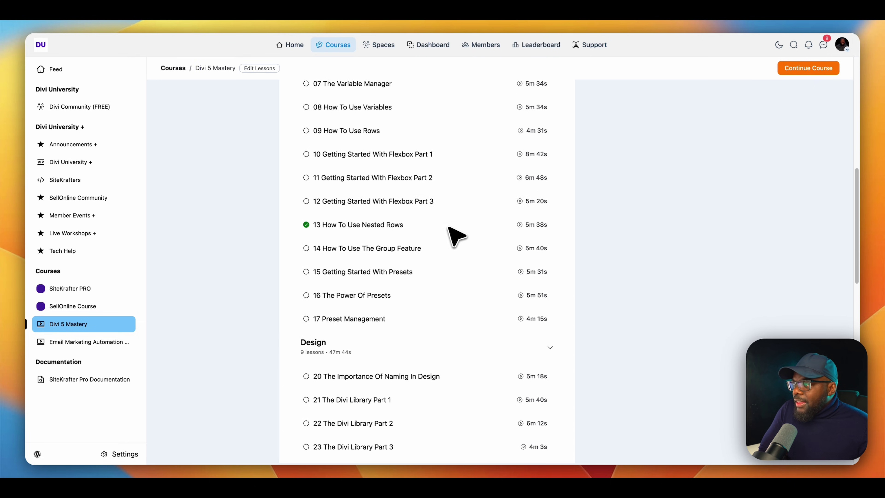
{"action": "scroll", "coordinate": [457, 235], "scroll_direction": "down", "scroll_amount": 1}
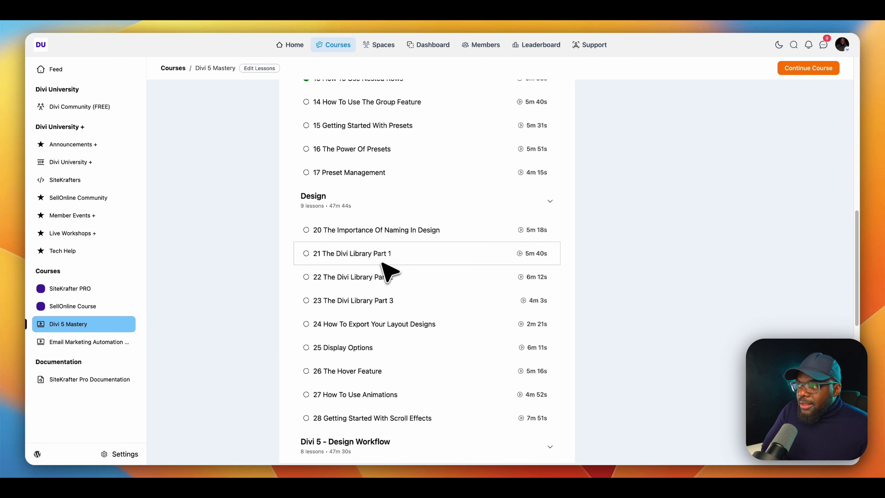
{"action": "scroll", "coordinate": [399, 330], "scroll_direction": "down", "scroll_amount": 2}
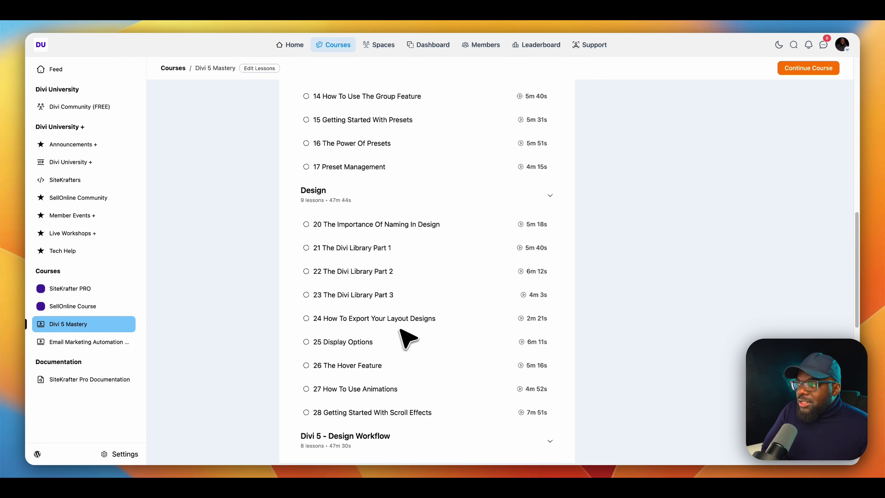
{"action": "scroll", "coordinate": [401, 330], "scroll_direction": "down", "scroll_amount": 1}
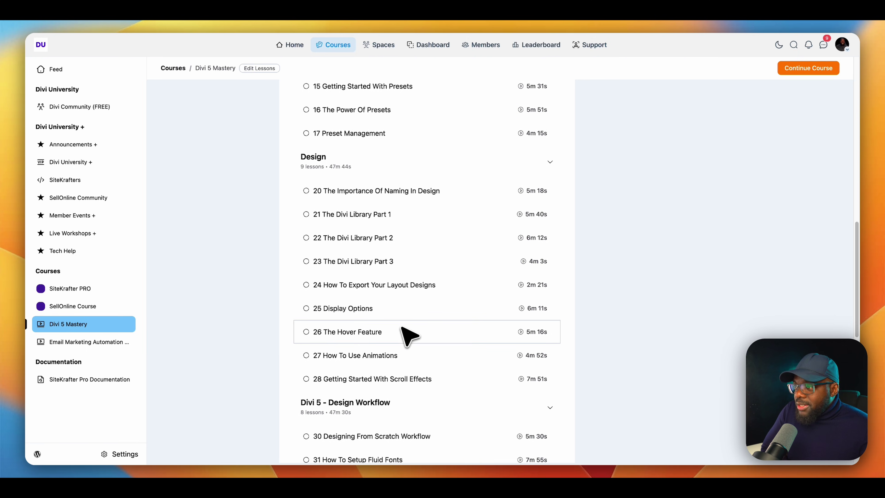
{"action": "scroll", "coordinate": [404, 329], "scroll_direction": "down", "scroll_amount": 5}
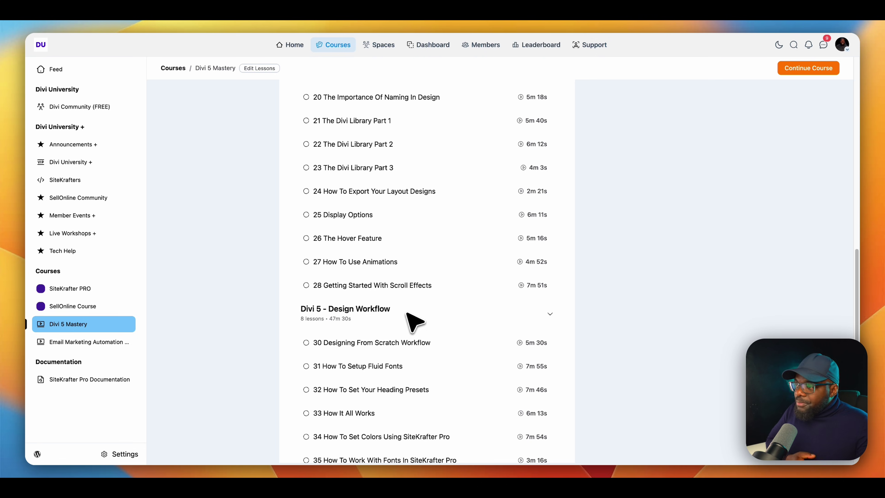
{"action": "scroll", "coordinate": [420, 321], "scroll_direction": "down", "scroll_amount": 7}
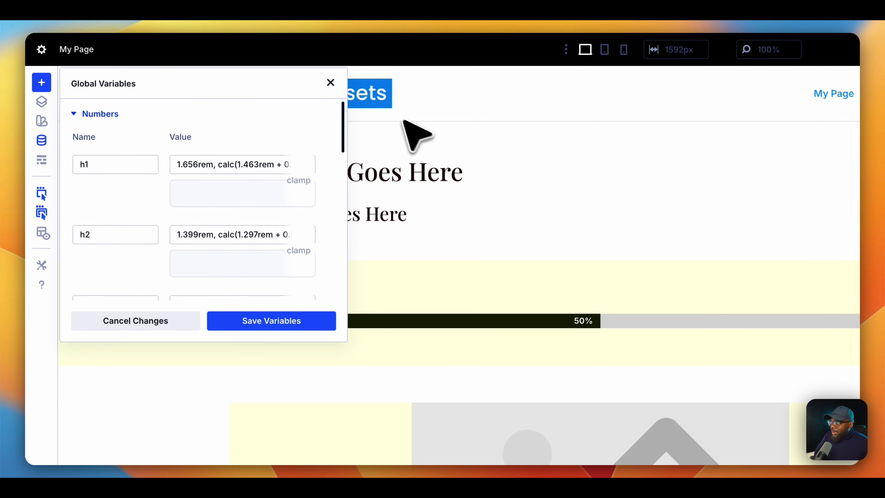
Close Global Variables and clear the Light-Bg preset from the section's Content > Background.
{"action": "left_click", "coordinate": [346, 89]}
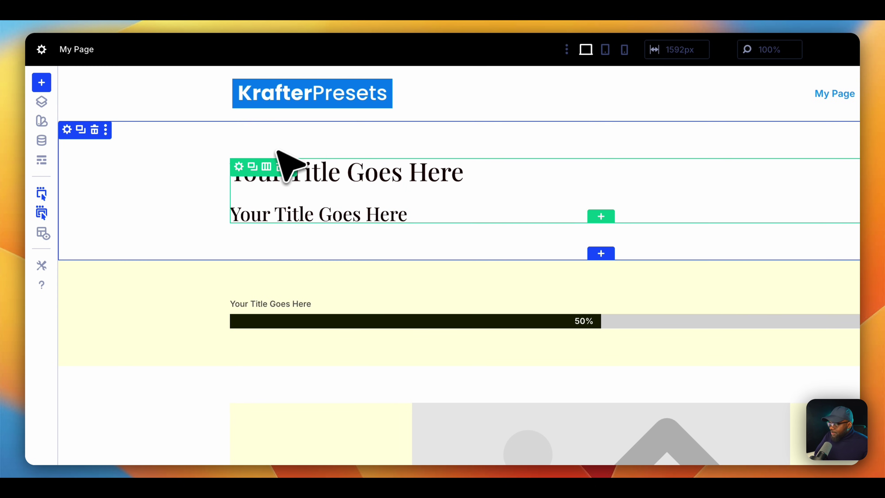
{"action": "left_click", "coordinate": [209, 251]}
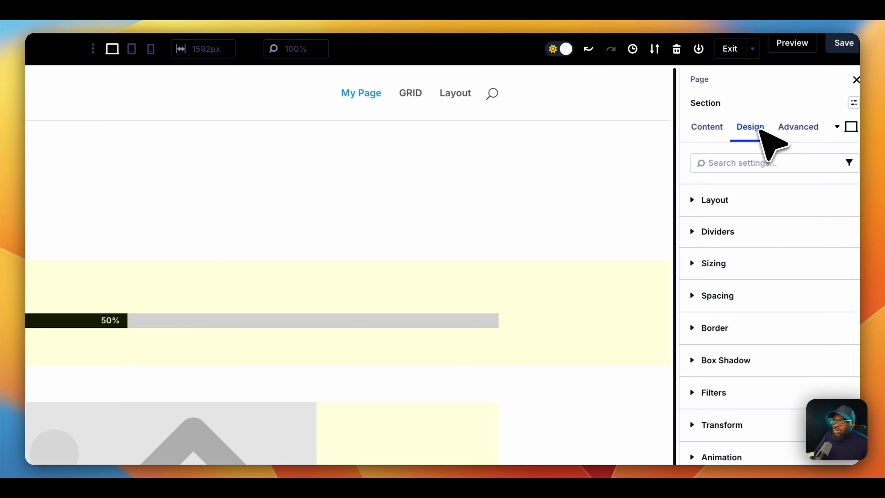
{"action": "left_click", "coordinate": [696, 127]}
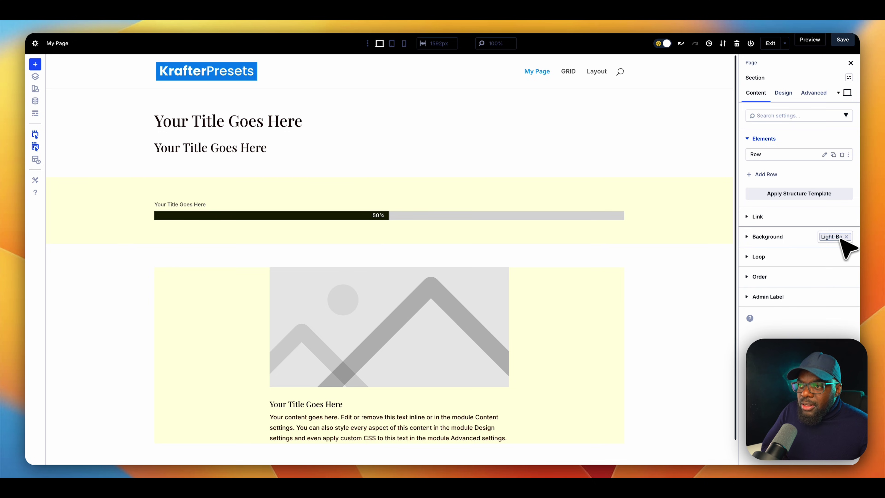
{"action": "left_click", "coordinate": [847, 237]}
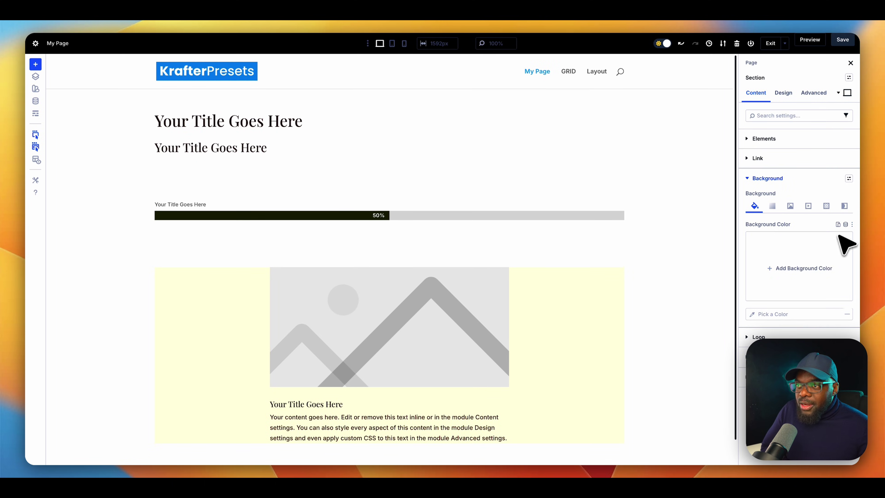
Fill the section background with Secondary Color and save it as a new preset bg-pri.
{"action": "left_click", "coordinate": [846, 224]}
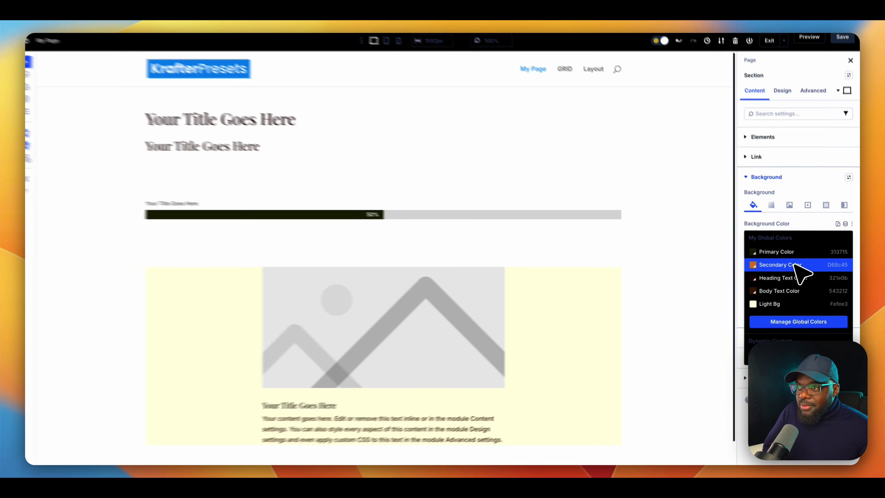
{"action": "left_click", "coordinate": [795, 265]}
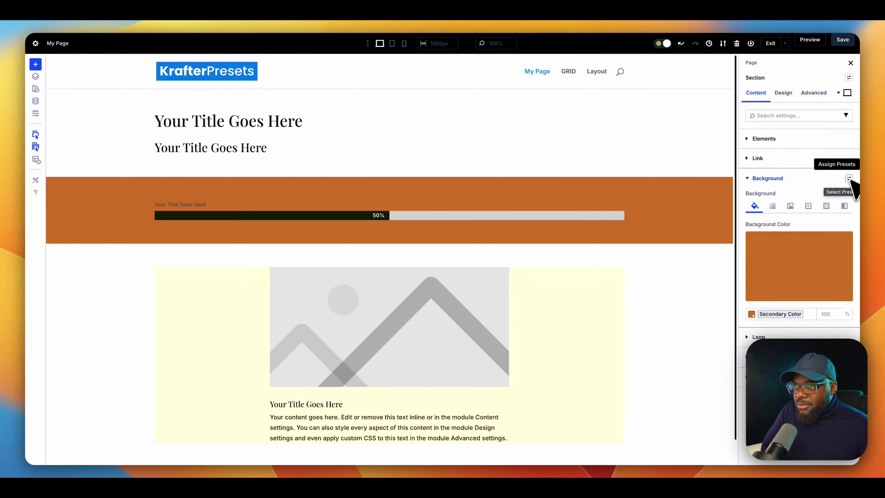
{"action": "left_click", "coordinate": [849, 179]}
{"action": "left_click", "coordinate": [797, 255]}
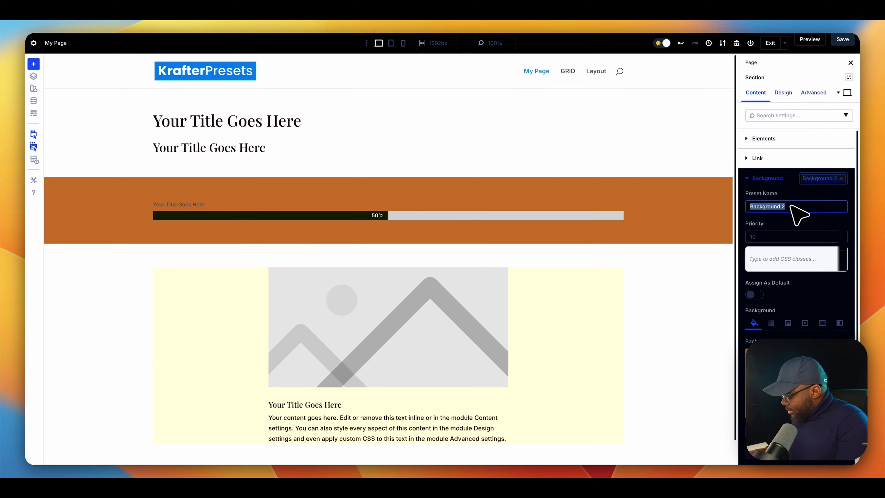
{"action": "type", "text": "bg-pri"}
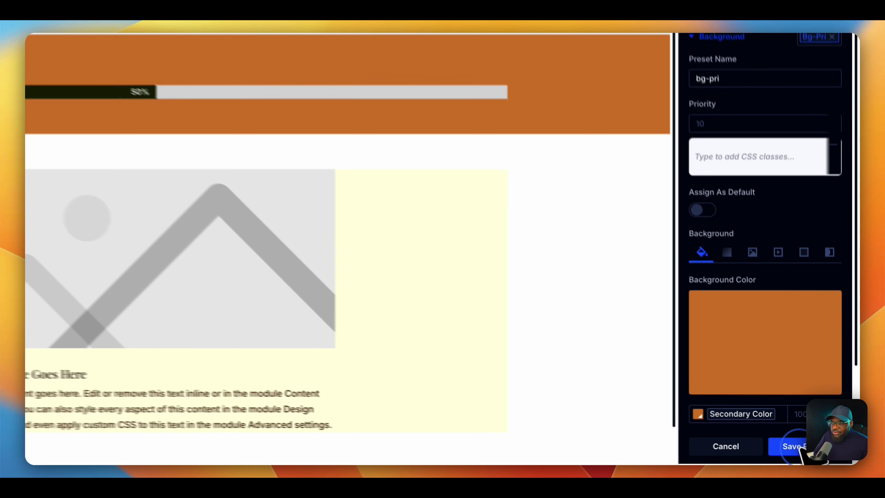
{"action": "left_click", "coordinate": [819, 453]}
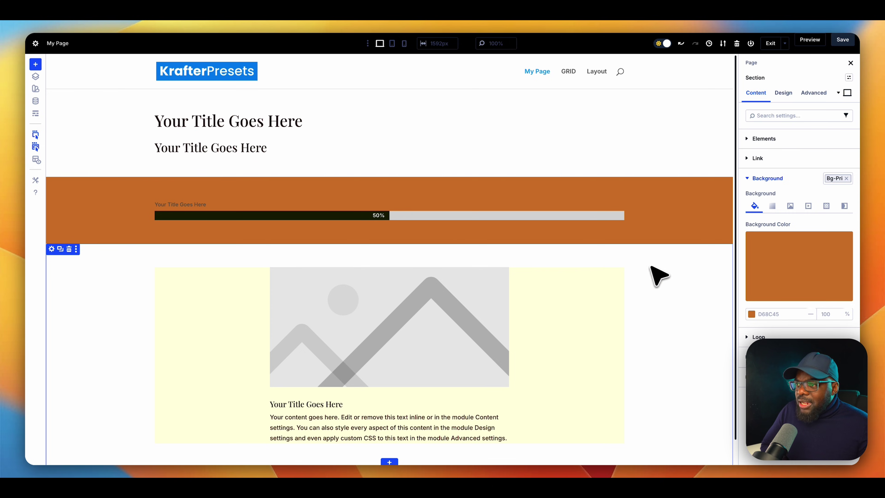
Set the Blurb's Design > Spacing padding to 2 rem, linking top/bottom and left/right.
{"action": "left_click", "coordinate": [596, 273]}
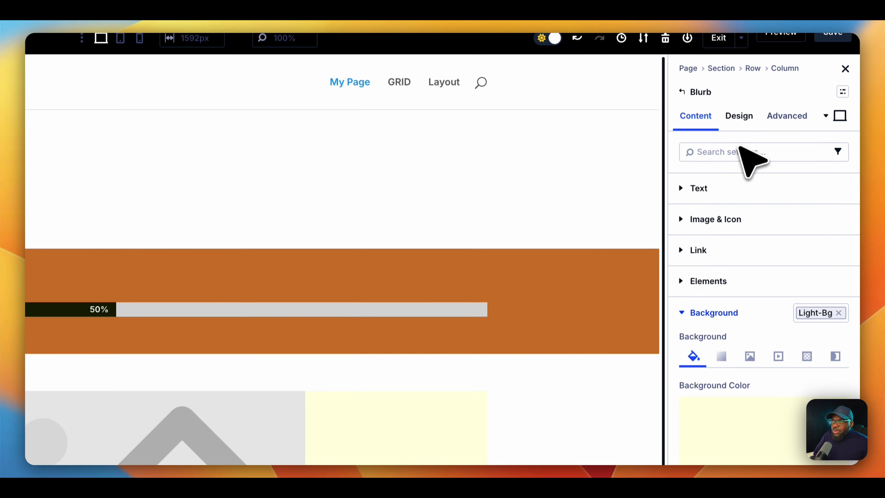
{"action": "left_click", "coordinate": [739, 125]}
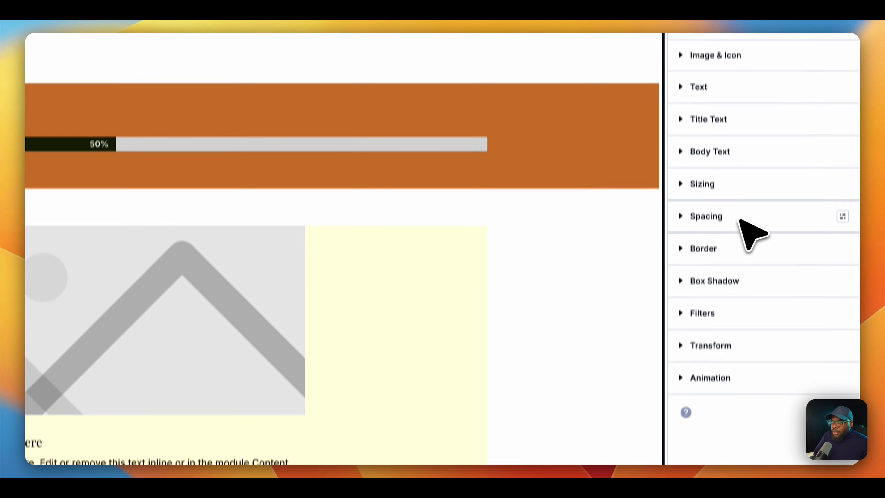
{"action": "left_click", "coordinate": [740, 203]}
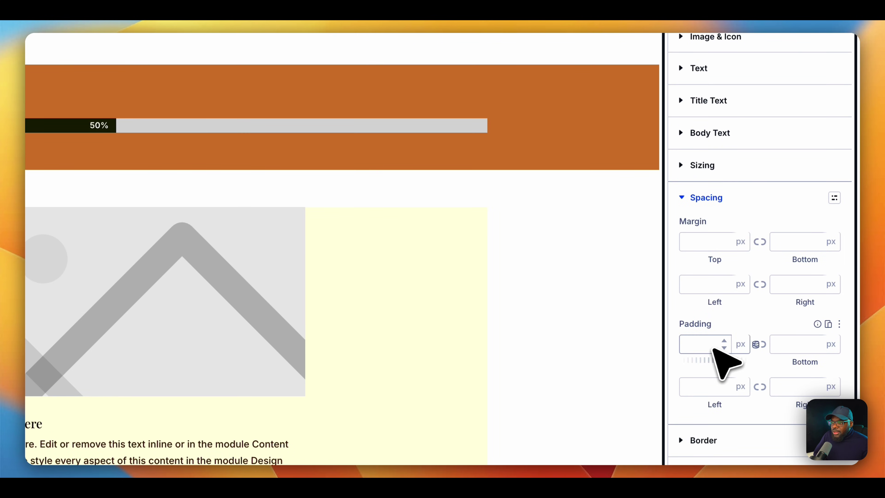
{"action": "left_click", "coordinate": [708, 345]}
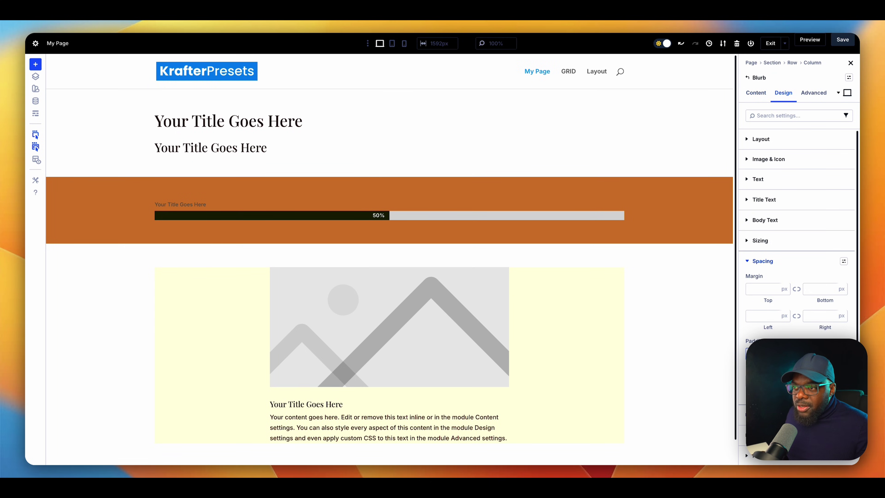
{"action": "left_click", "coordinate": [796, 354]}
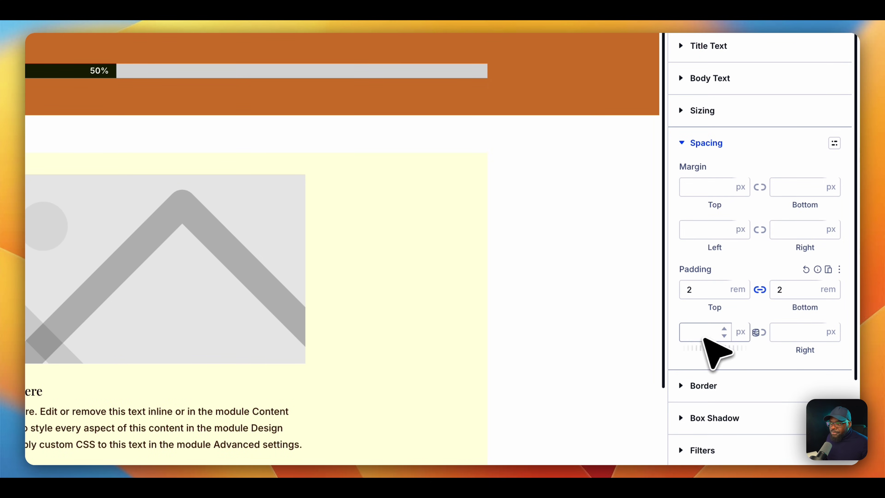
{"action": "left_click", "coordinate": [691, 335]}
{"action": "type", "text": "2"}
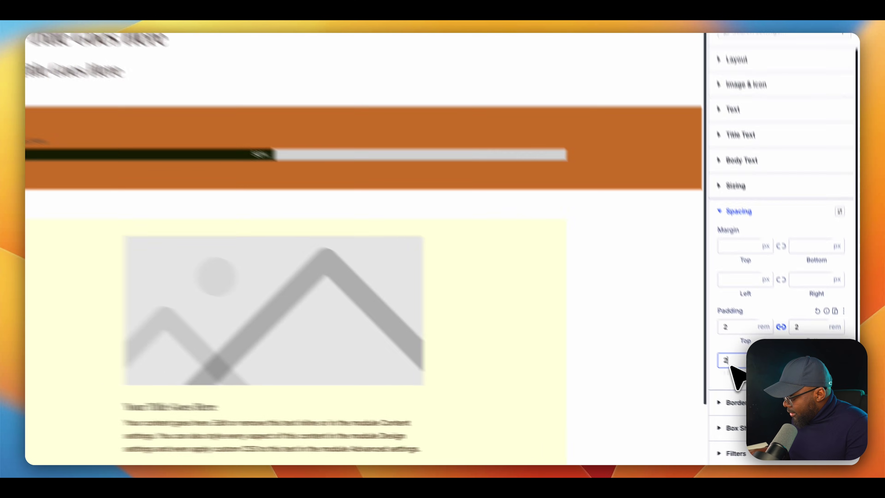
{"action": "left_click", "coordinate": [781, 360]}
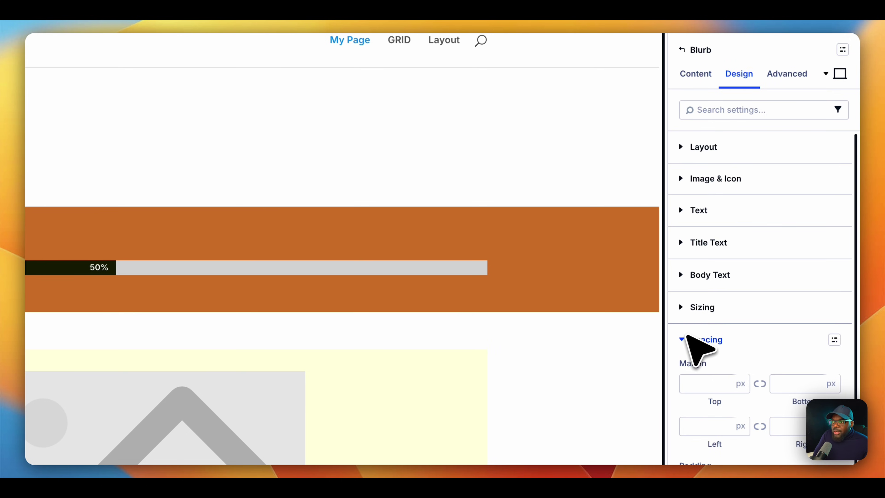
Switch the blurb's background preset from Light-Bg to bg-pri, turning it orange.
{"action": "left_click", "coordinate": [686, 336]}
{"action": "left_click", "coordinate": [696, 73]}
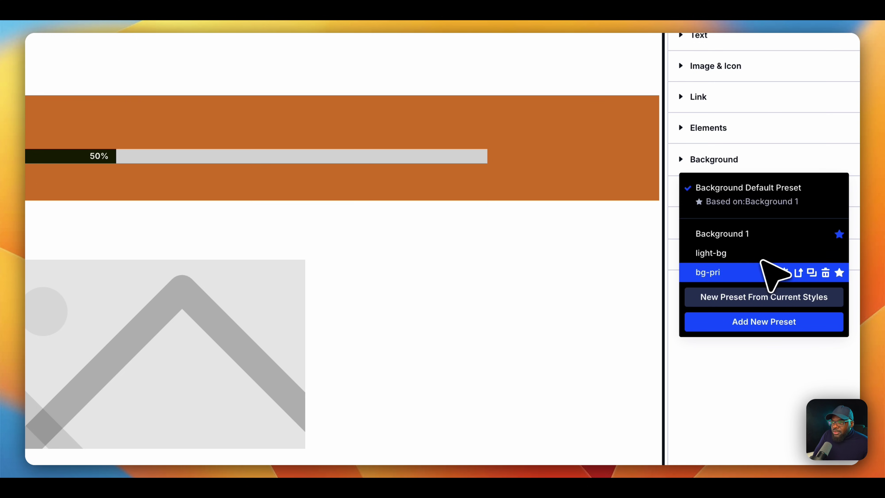
{"action": "left_click", "coordinate": [773, 272]}
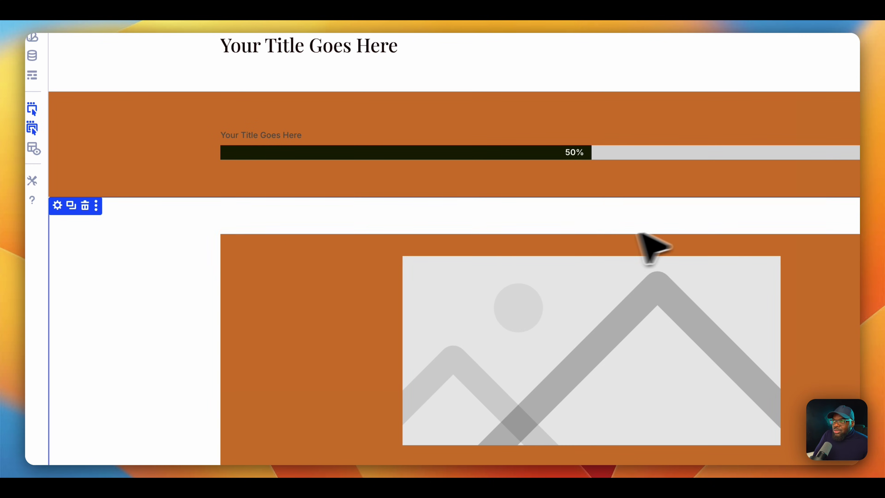
Set the row's column layout direction to Row so the two orange blurbs sit side by side.
{"action": "left_click", "coordinate": [741, 127]}
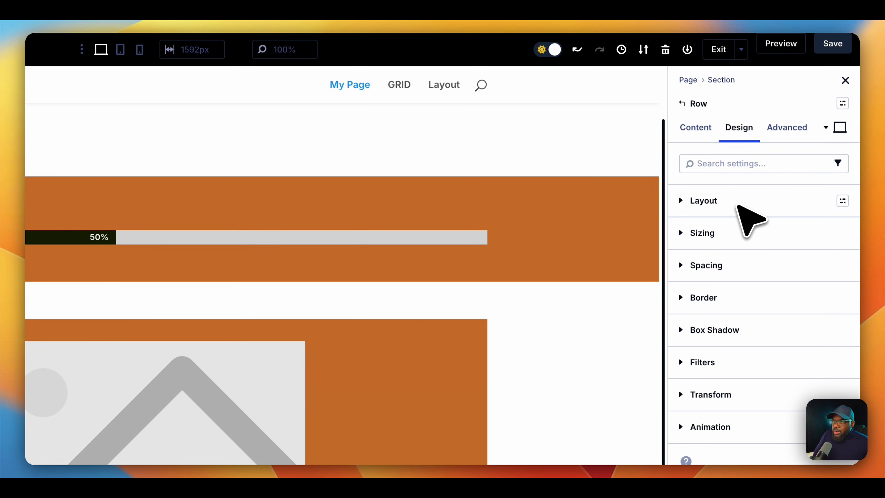
{"action": "left_click", "coordinate": [737, 205]}
{"action": "left_click", "coordinate": [736, 204]}
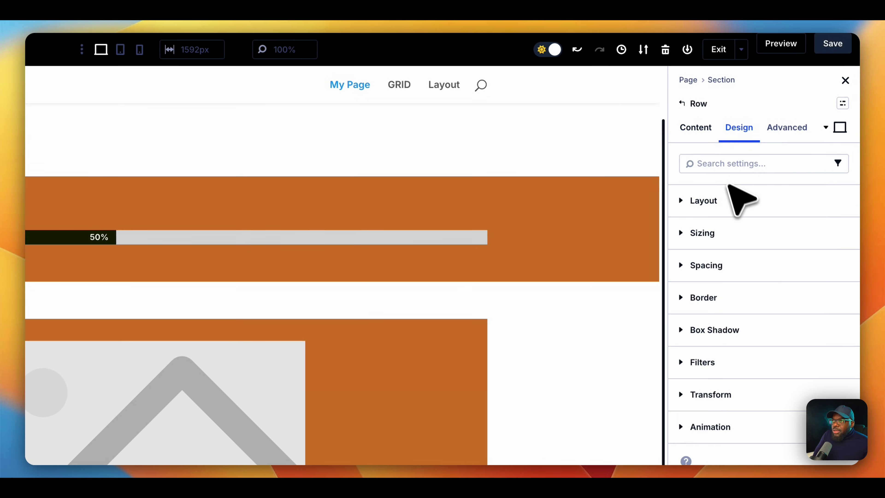
{"action": "left_click", "coordinate": [697, 127]}
{"action": "left_click", "coordinate": [721, 196]}
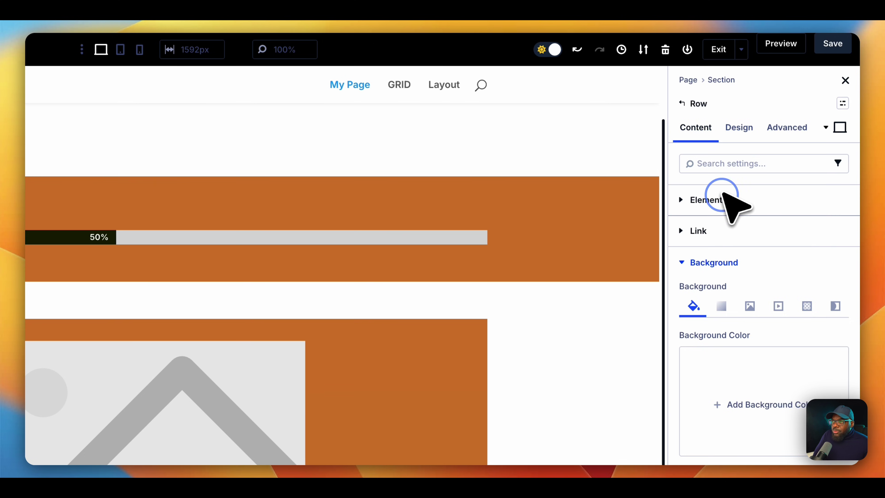
{"action": "left_click", "coordinate": [802, 225]}
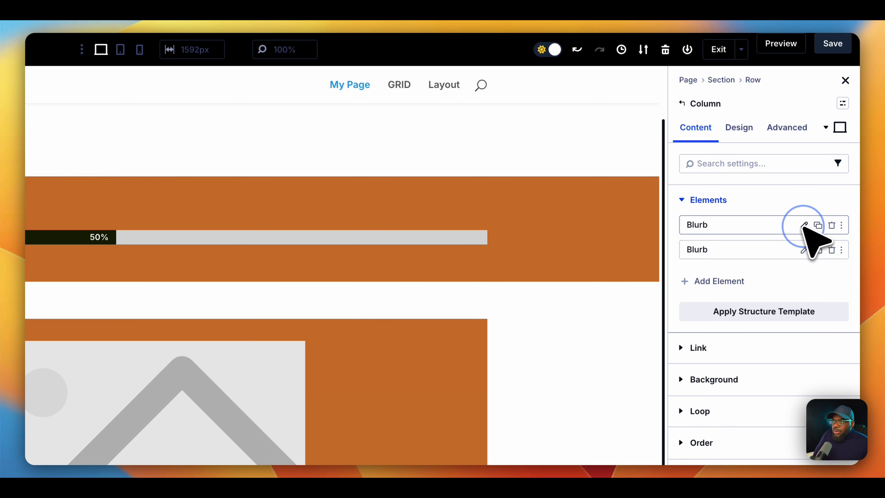
{"action": "left_click", "coordinate": [740, 130]}
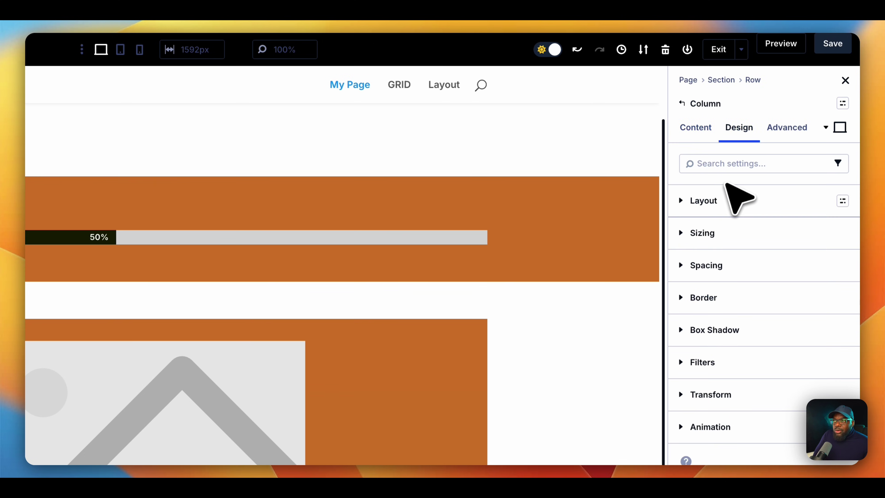
{"action": "left_click", "coordinate": [722, 196]}
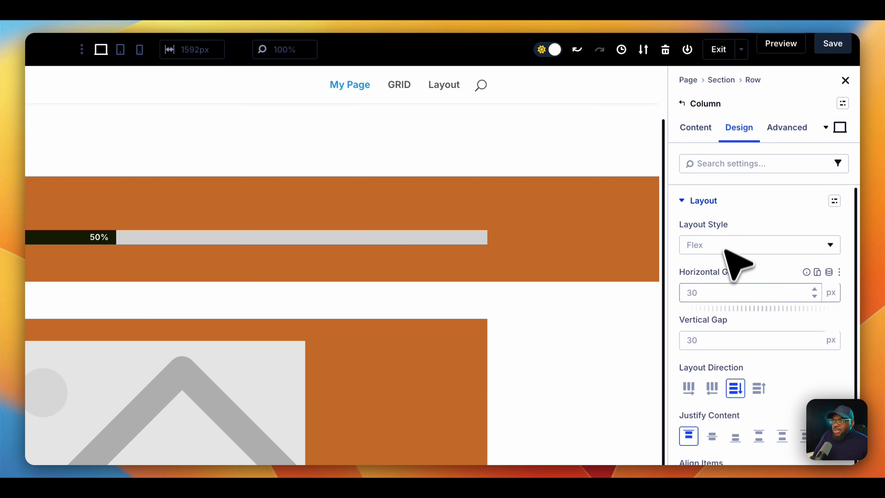
{"action": "scroll", "coordinate": [725, 250], "scroll_direction": "down", "scroll_amount": 5}
{"action": "left_click", "coordinate": [689, 260]}
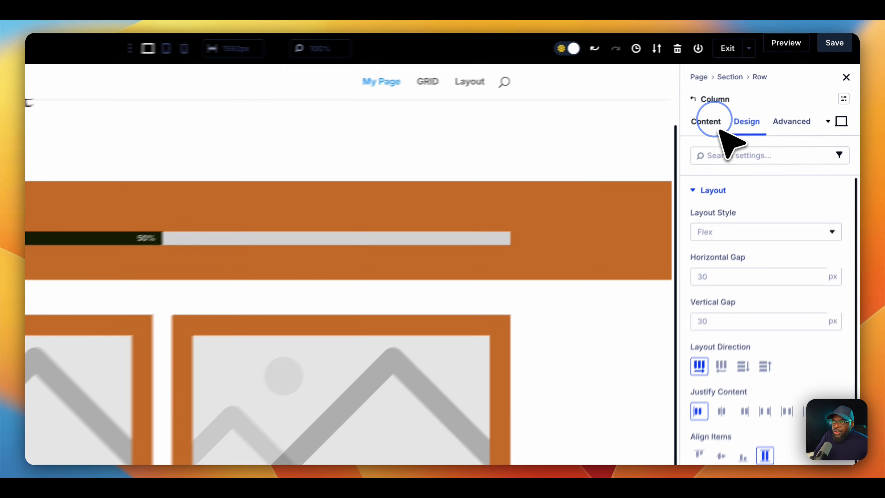
{"action": "left_click", "coordinate": [756, 92]}
{"action": "left_click", "coordinate": [711, 375]}
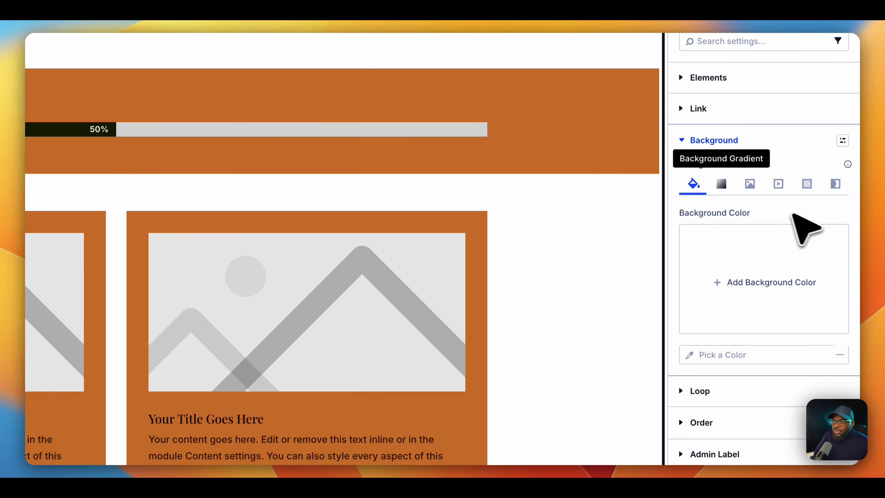
{"action": "left_click", "coordinate": [843, 141]}
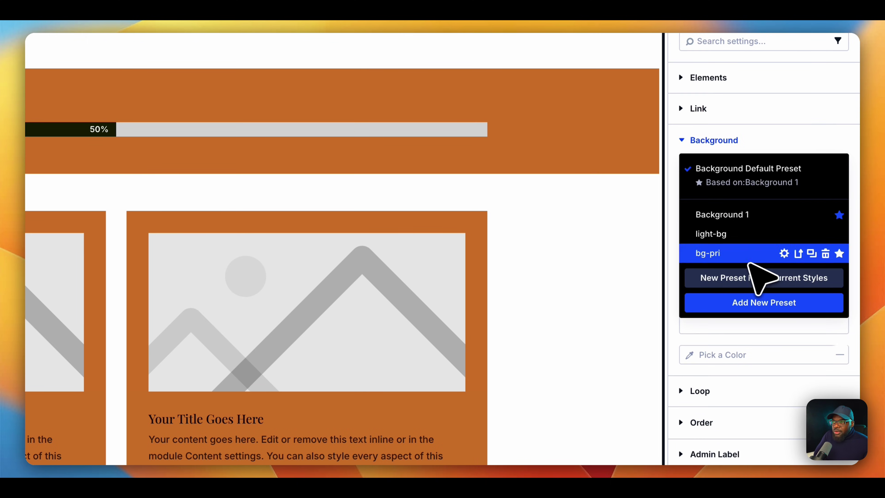
{"action": "left_click", "coordinate": [784, 253]}
{"action": "scroll", "coordinate": [771, 360], "scroll_direction": "down", "scroll_amount": 3}
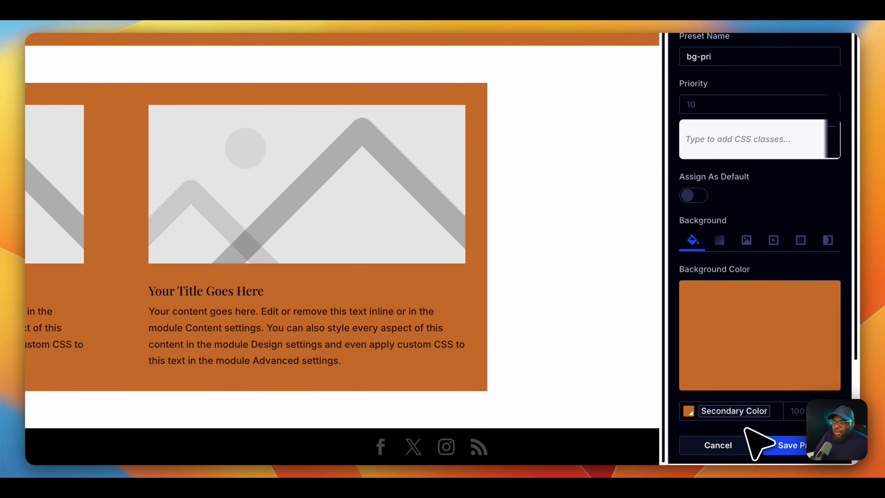
{"action": "left_click", "coordinate": [763, 445]}
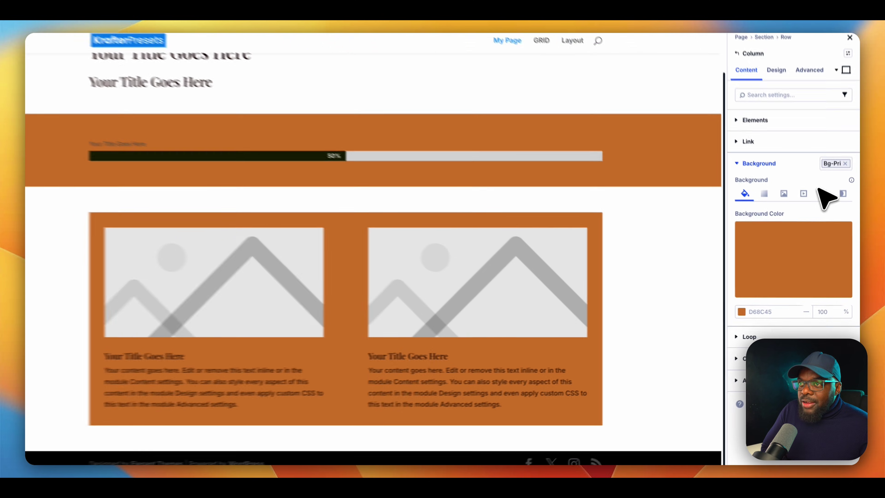
{"action": "key", "text": "super+z"}
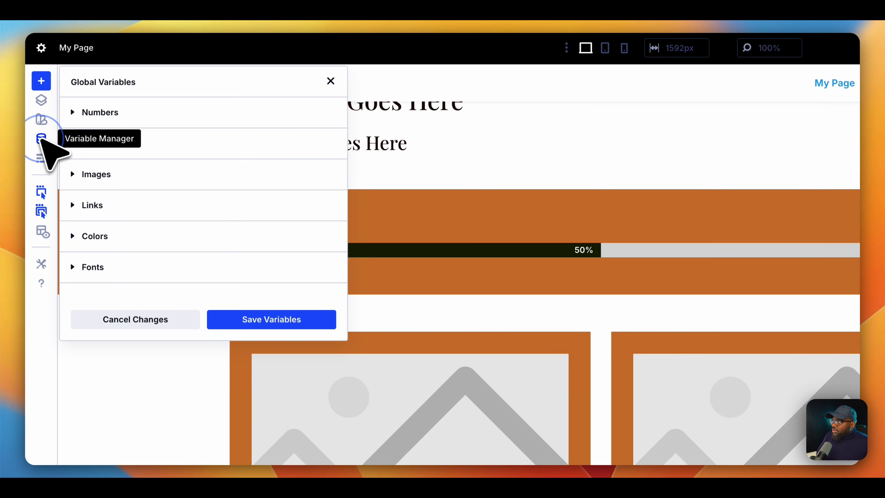
Recolour the Secondary Color variable from orange D68C45 to light blue 93CEFB at 97% opacity.
{"action": "left_click", "coordinate": [72, 235]}
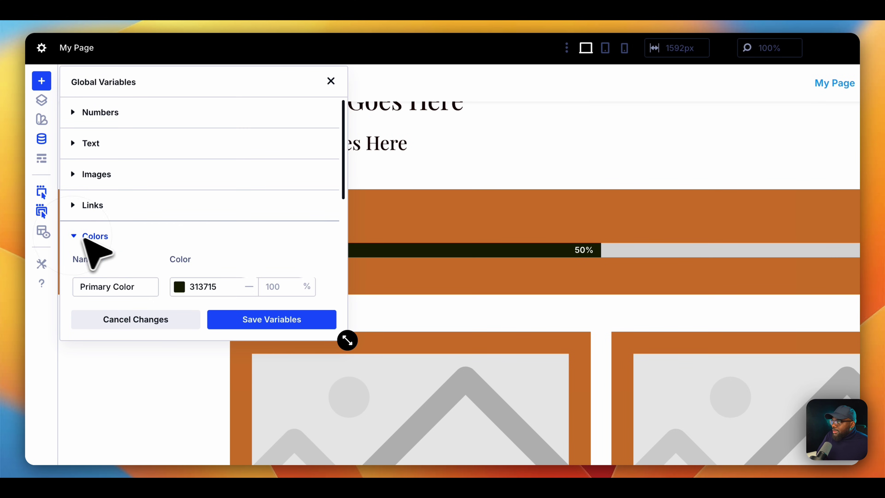
{"action": "left_click_drag", "start_coordinate": [347, 340], "coordinate": [502, 321]}
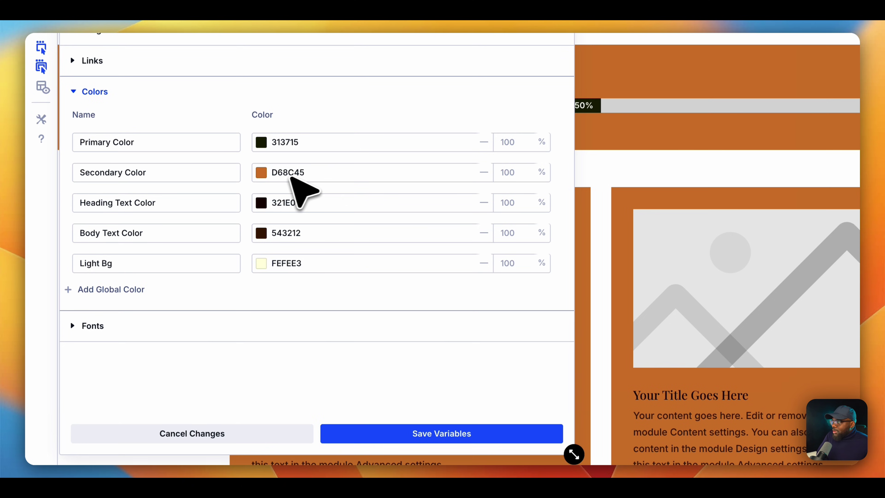
{"action": "left_click", "coordinate": [262, 173]}
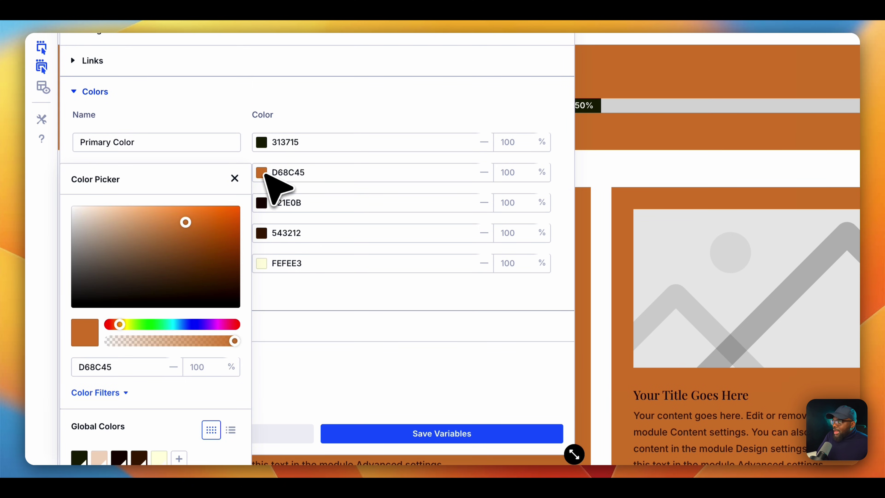
{"action": "left_click", "coordinate": [183, 325]}
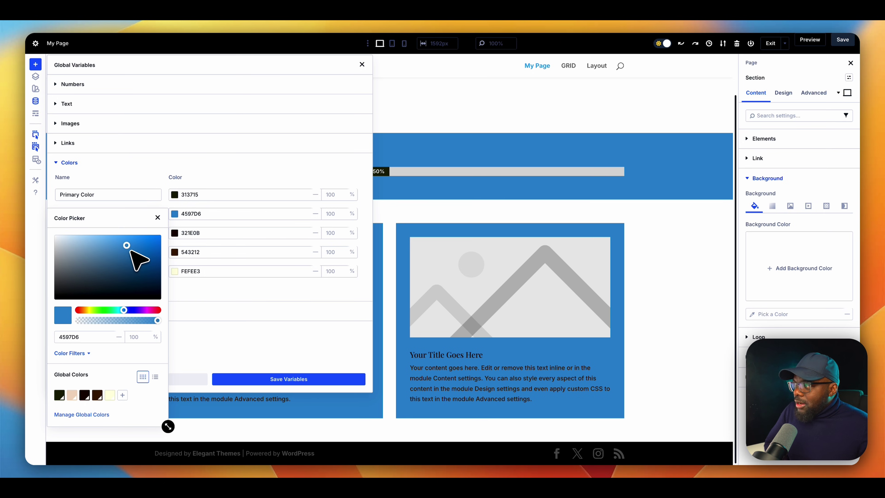
{"action": "left_click_drag", "start_coordinate": [126, 245], "coordinate": [102, 235]}
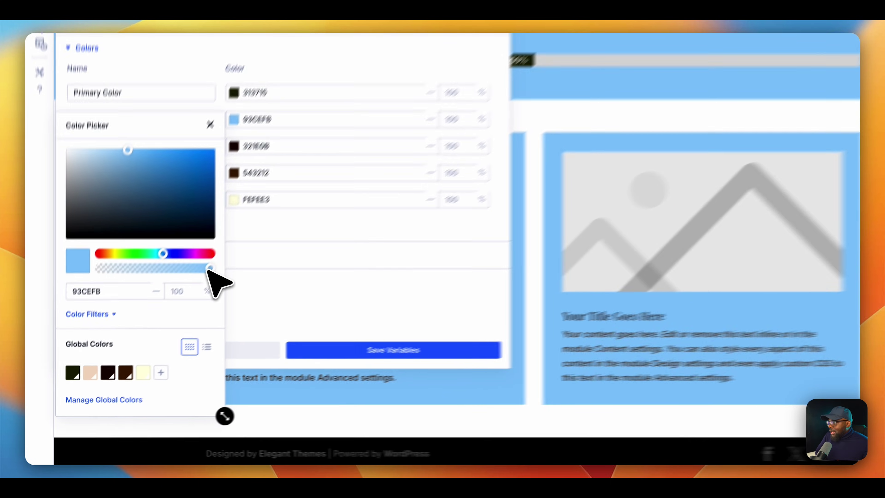
{"action": "left_click_drag", "start_coordinate": [157, 320], "coordinate": [96, 320]}
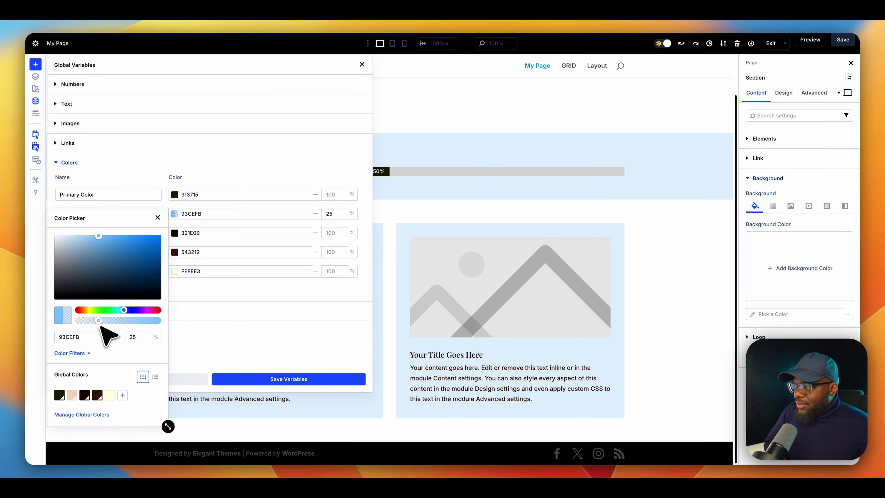
{"action": "left_click_drag", "start_coordinate": [101, 327], "coordinate": [155, 340]}
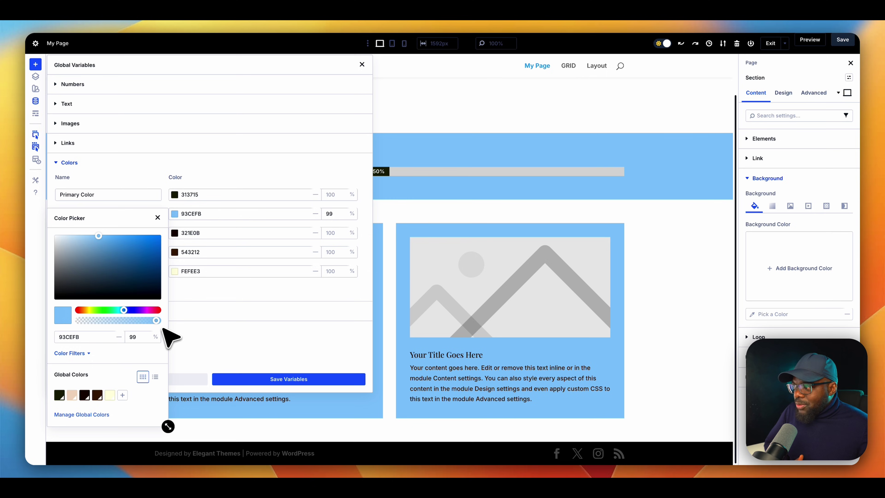
{"action": "key", "text": "Down"}
{"action": "key", "text": "Down"}
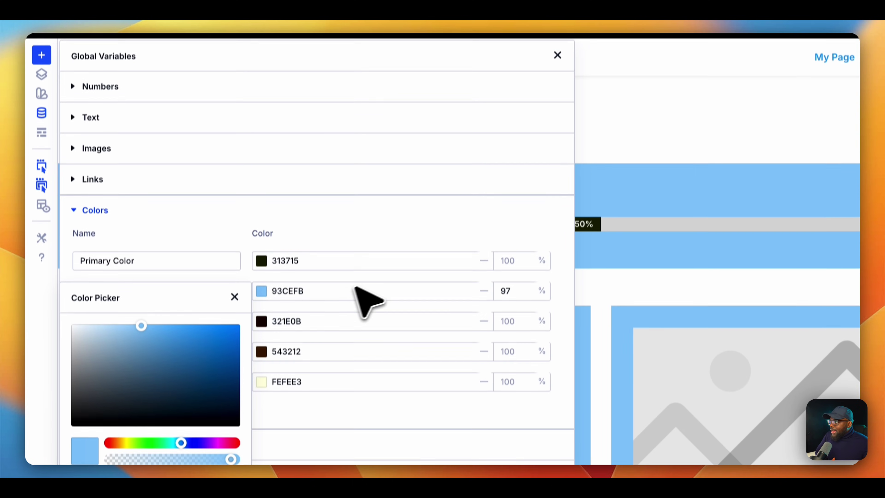
Discard the colour change, then add a one-column section holding an Accordion module.
{"action": "left_click", "coordinate": [235, 297]}
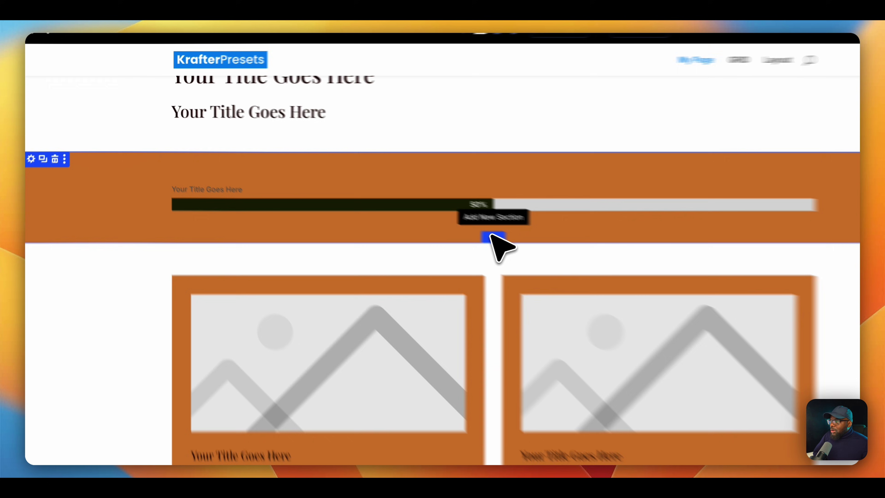
{"action": "left_click", "coordinate": [389, 195]}
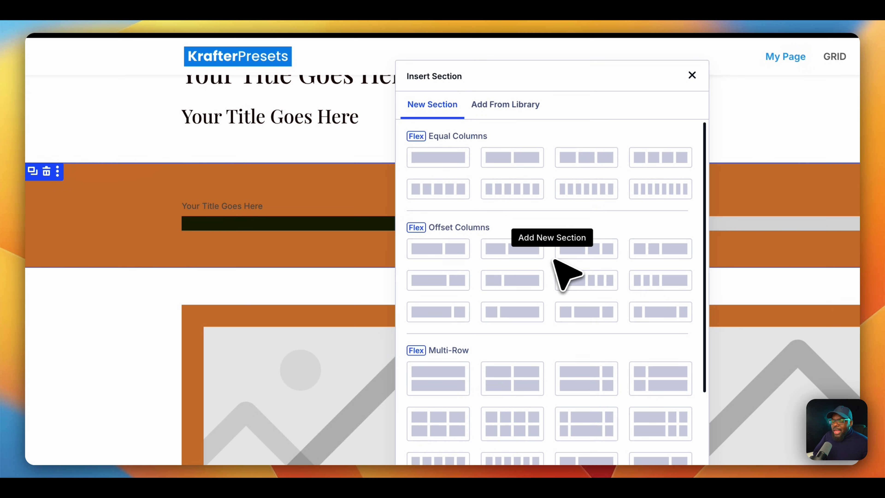
{"action": "left_click", "coordinate": [456, 161]}
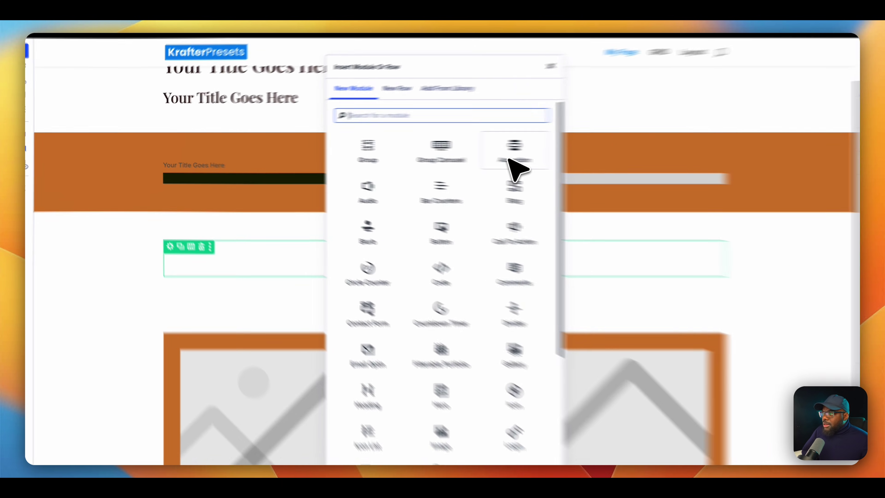
{"action": "left_click", "coordinate": [449, 150]}
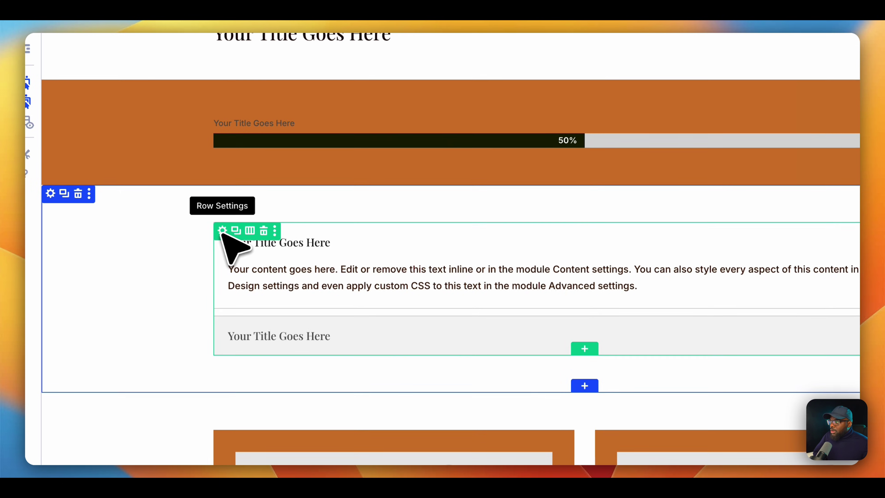
Set the accordion row's padding to 4rem on all four sides.
{"action": "left_click", "coordinate": [190, 282]}
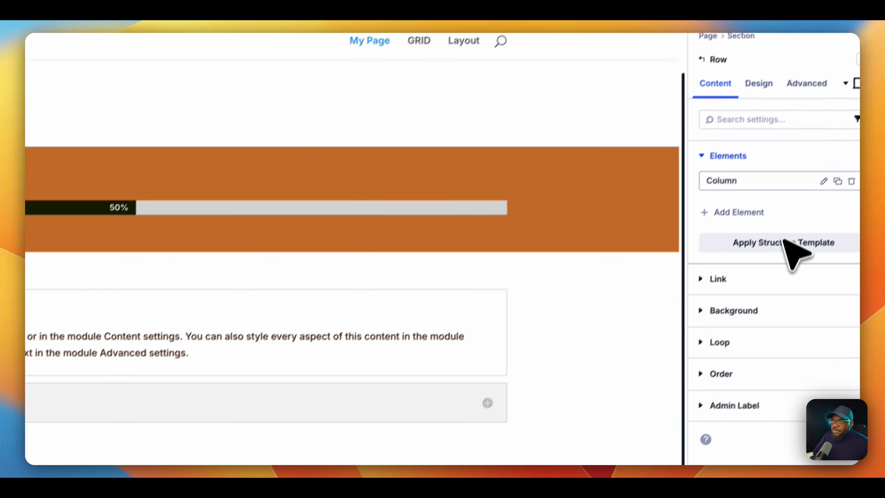
{"action": "left_click", "coordinate": [740, 126]}
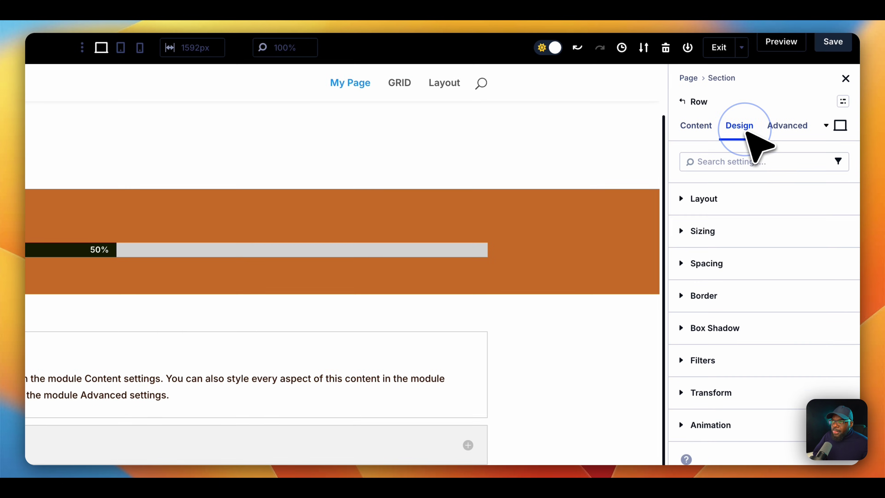
{"action": "left_click", "coordinate": [736, 264]}
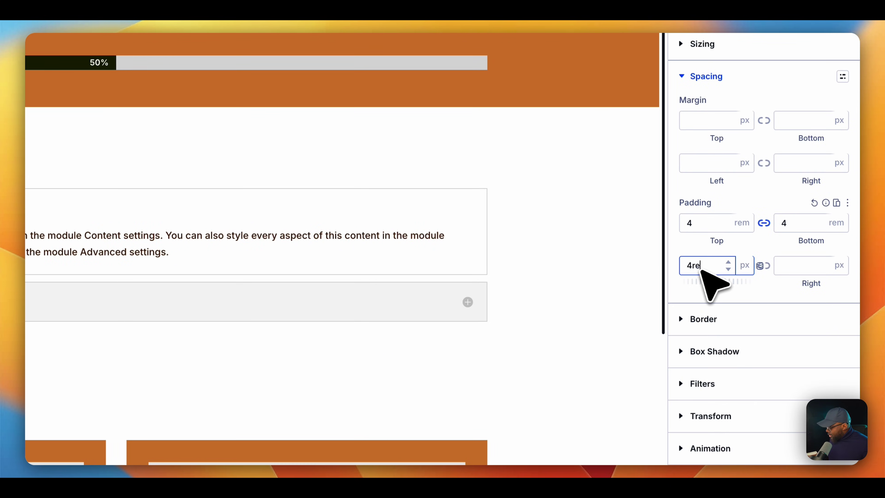
{"action": "type", "text": "m"}
{"action": "left_click", "coordinate": [763, 266]}
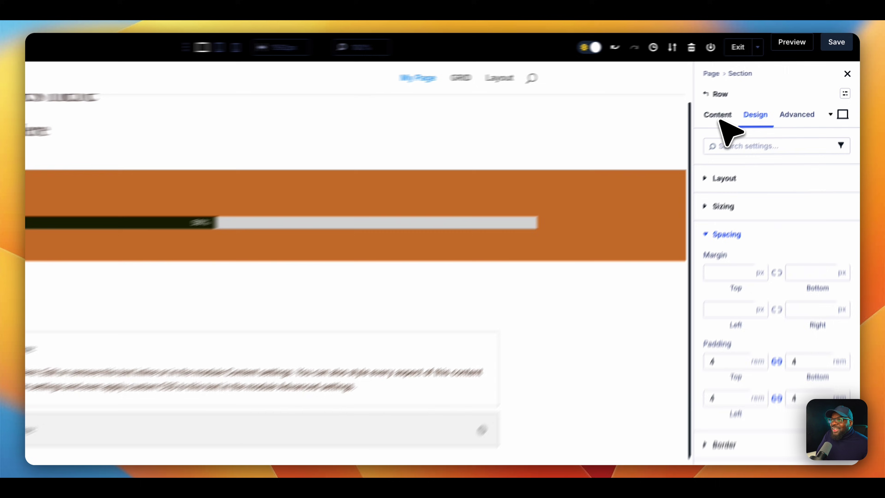
{"action": "left_click", "coordinate": [755, 92]}
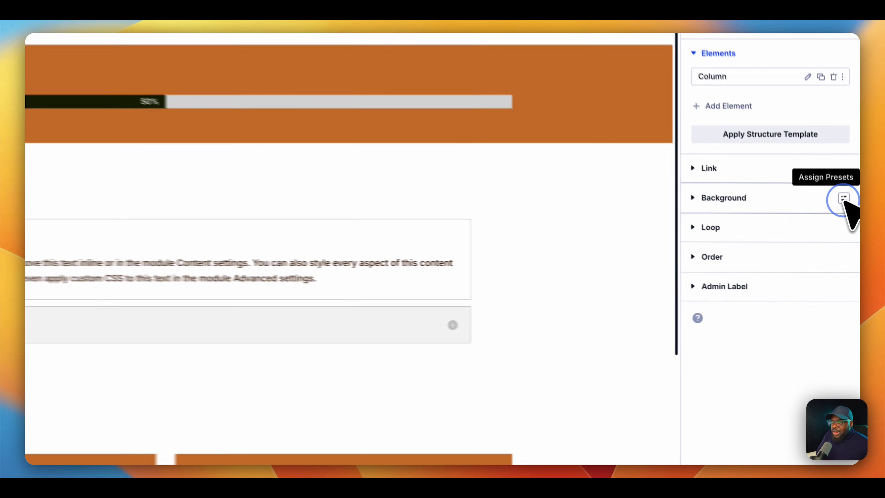
{"action": "left_click", "coordinate": [849, 238]}
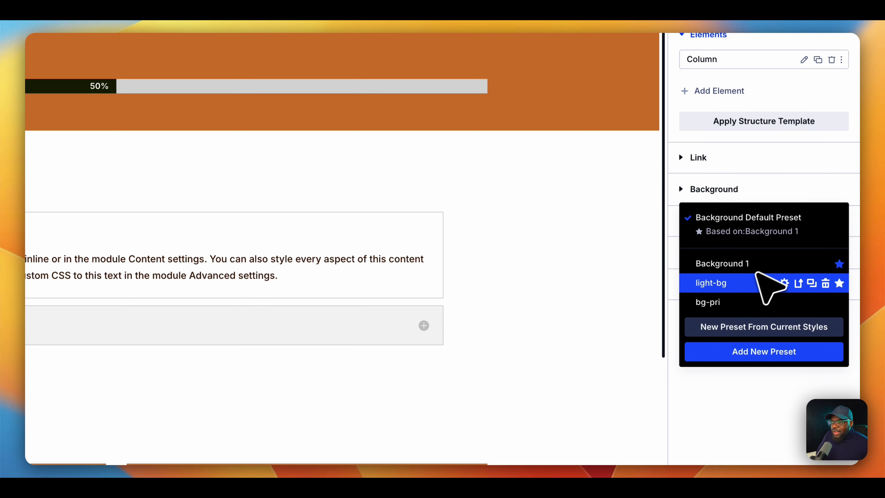
{"action": "left_click", "coordinate": [730, 302]}
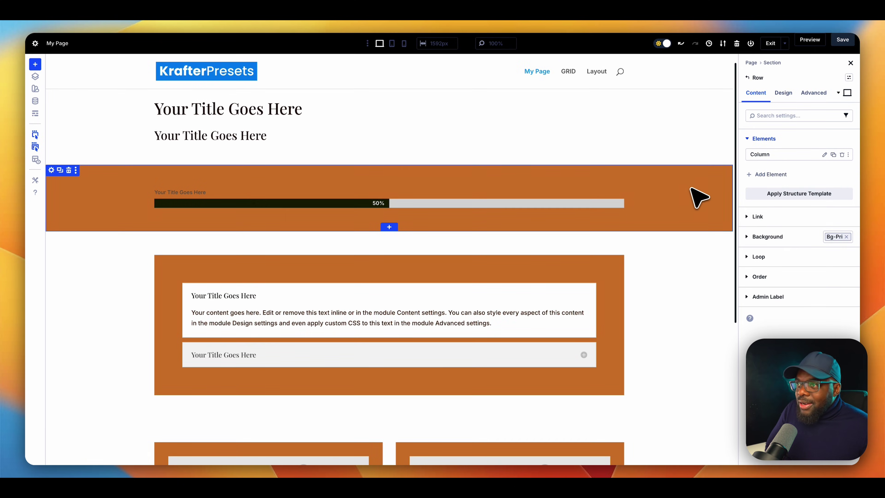
{"action": "scroll", "coordinate": [705, 201], "scroll_direction": "down", "scroll_amount": 3}
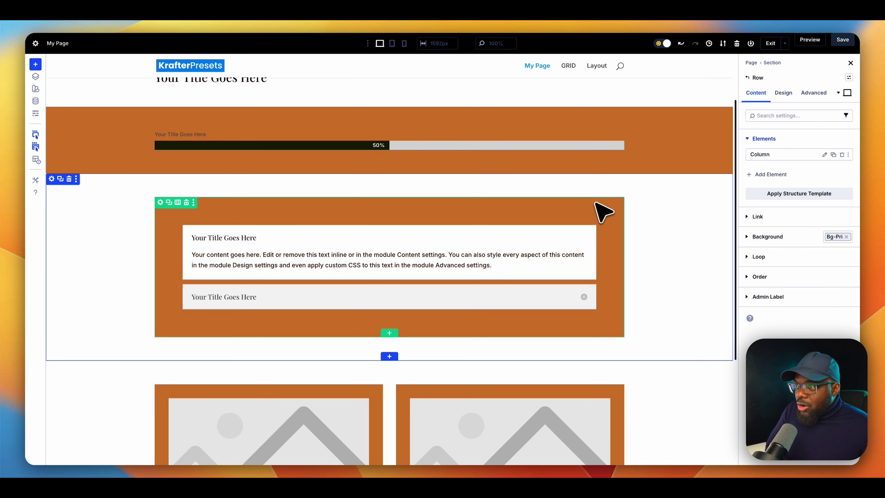
{"action": "scroll", "coordinate": [615, 251], "scroll_direction": "down", "scroll_amount": 5}
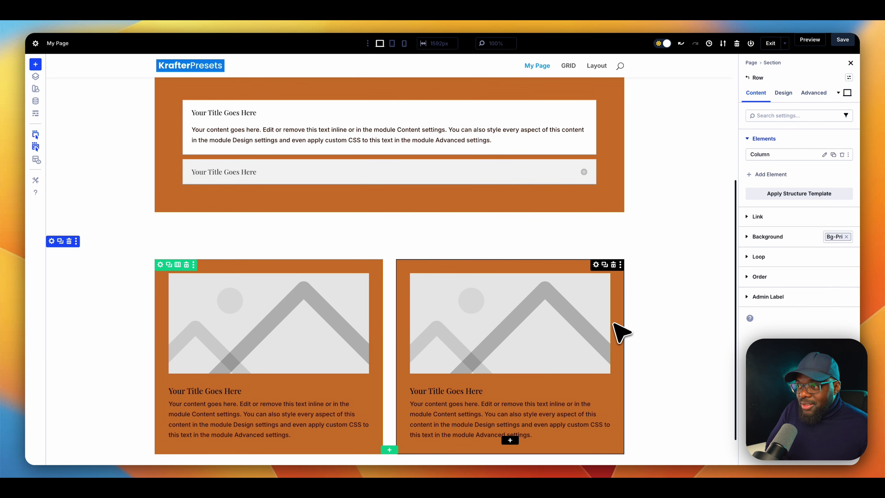
{"action": "scroll", "coordinate": [620, 313], "scroll_direction": "up", "scroll_amount": 3}
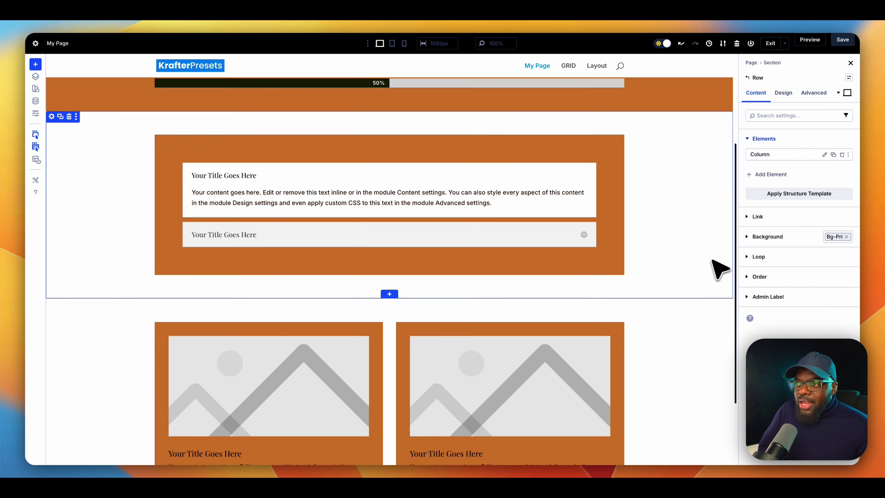
{"action": "scroll", "coordinate": [707, 270], "scroll_direction": "up", "scroll_amount": 5}
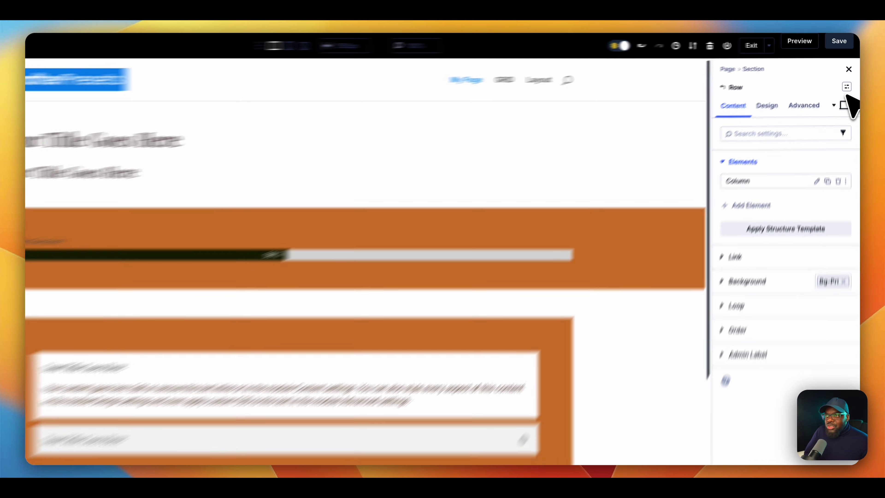
{"action": "left_click", "coordinate": [848, 92]}
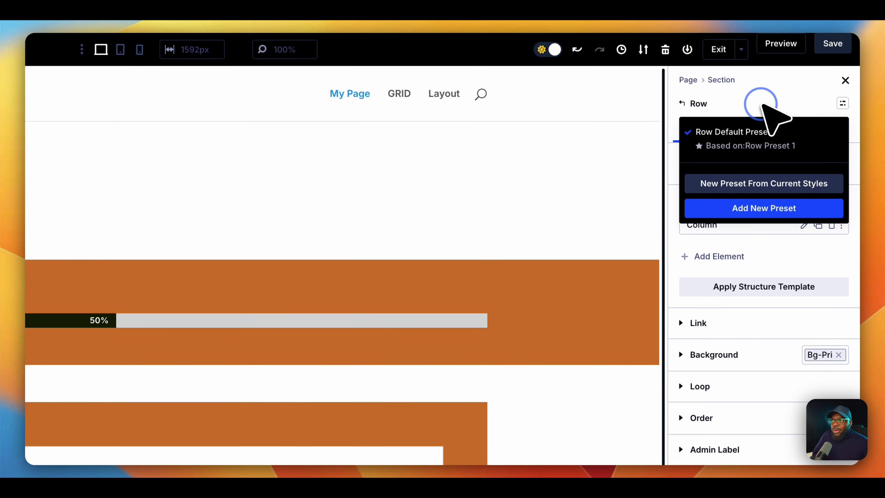
{"action": "left_click", "coordinate": [762, 105]}
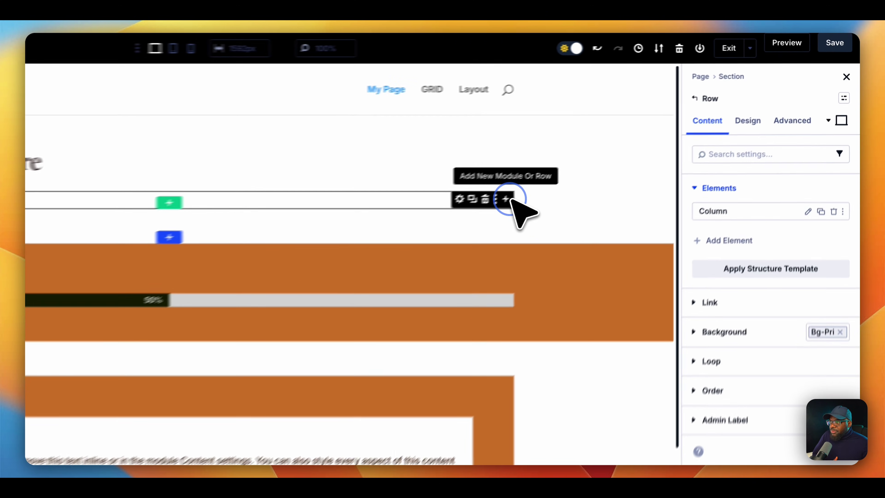
Insert a Text module below the two headings and duplicate it twice for three paragraphs.
{"action": "left_click", "coordinate": [619, 146]}
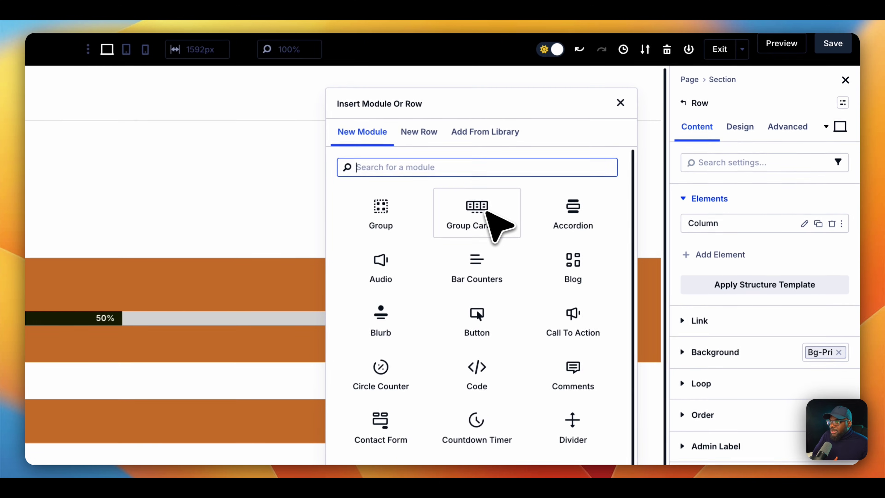
{"action": "type", "text": "tex"}
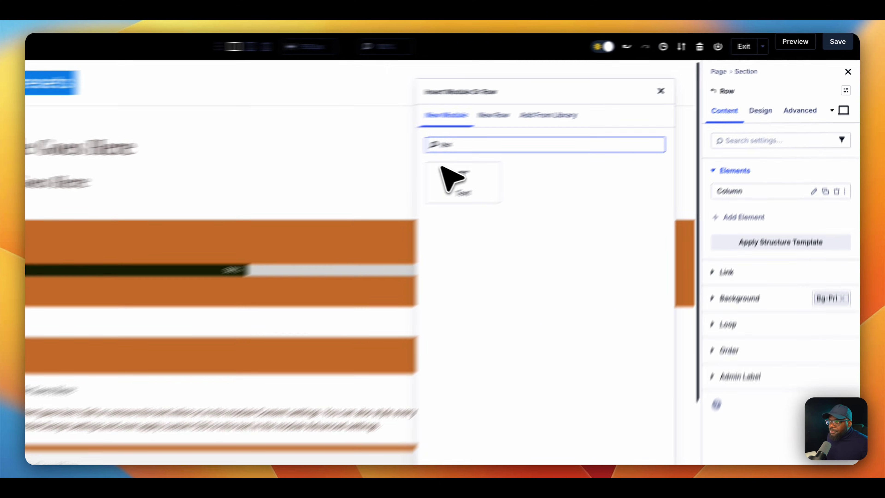
{"action": "left_click", "coordinate": [555, 146]}
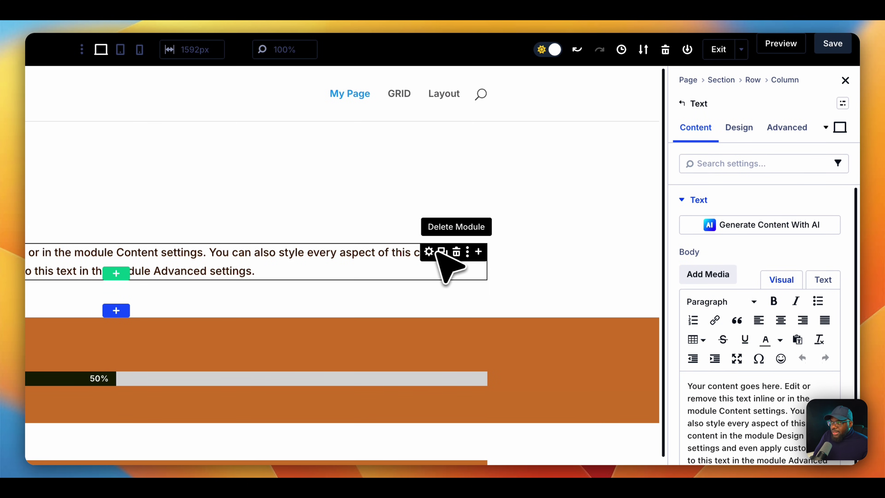
{"action": "left_click", "coordinate": [443, 251]}
{"action": "left_click", "coordinate": [443, 251]}
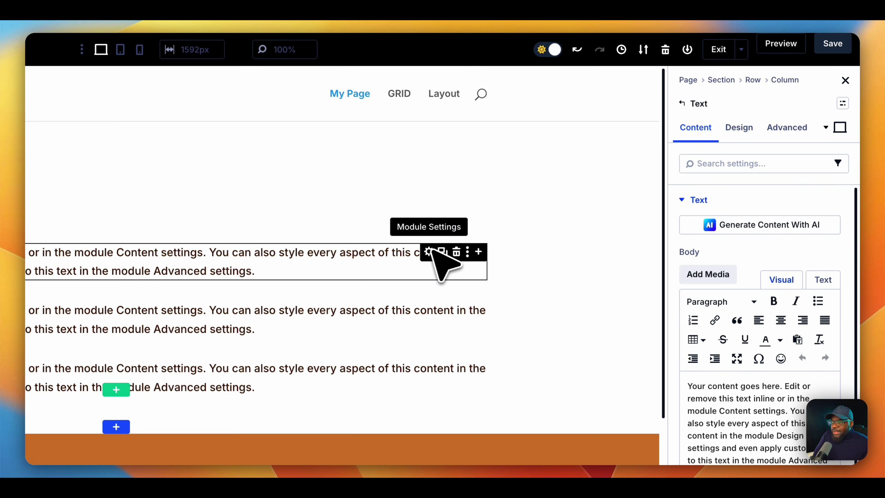
{"action": "left_click", "coordinate": [745, 131]}
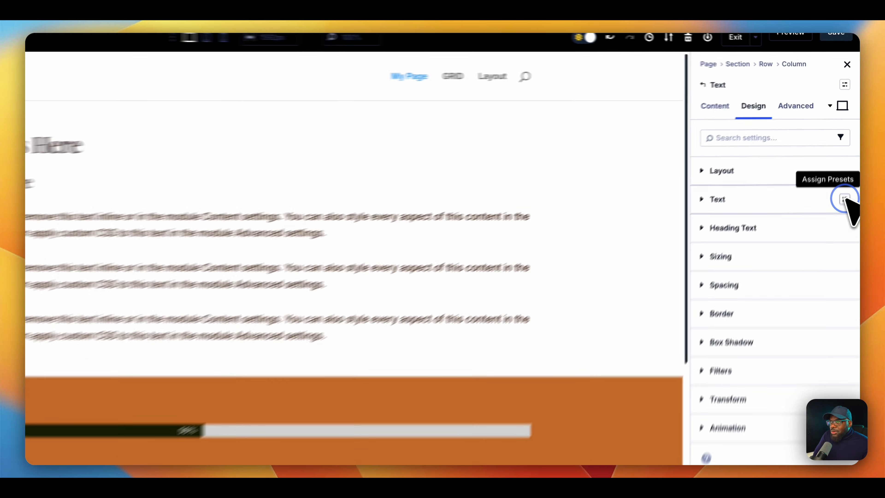
Set the first paragraph's text colour to the Light Bg global colour, making it pale yellow.
{"action": "left_click", "coordinate": [849, 160]}
{"action": "left_click", "coordinate": [844, 219]}
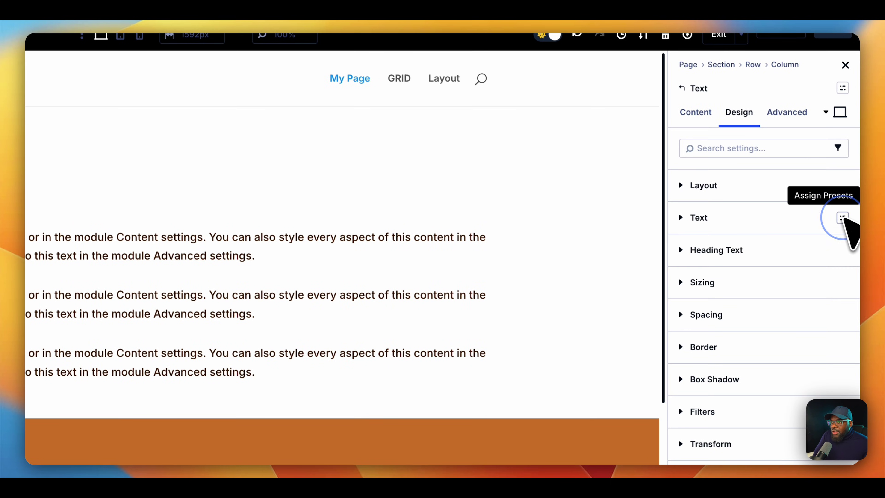
{"action": "left_click", "coordinate": [682, 219]}
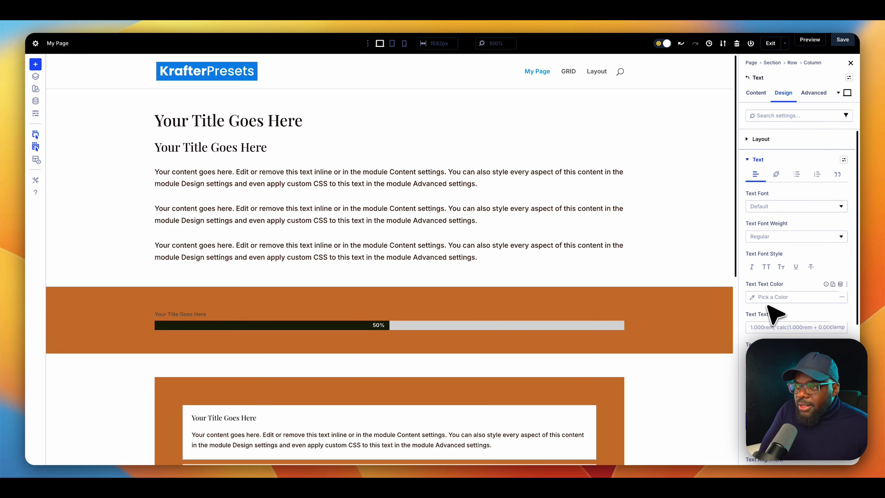
{"action": "left_click", "coordinate": [765, 298]}
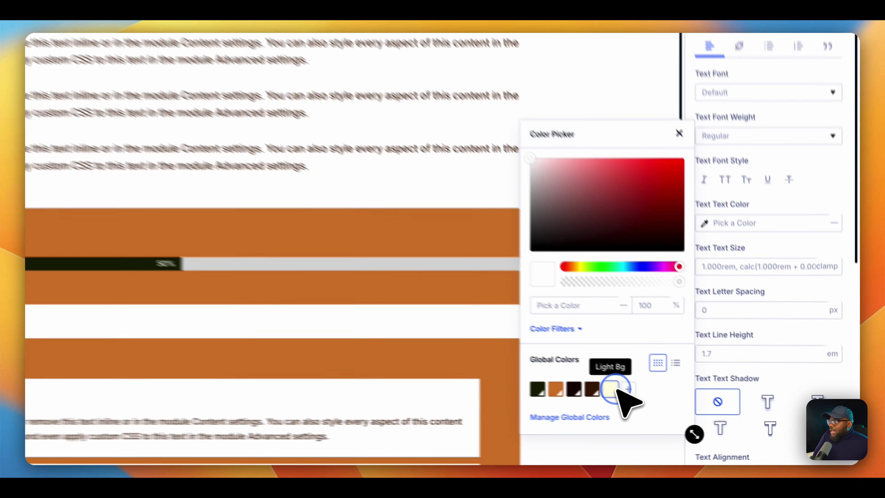
{"action": "left_click", "coordinate": [687, 413]}
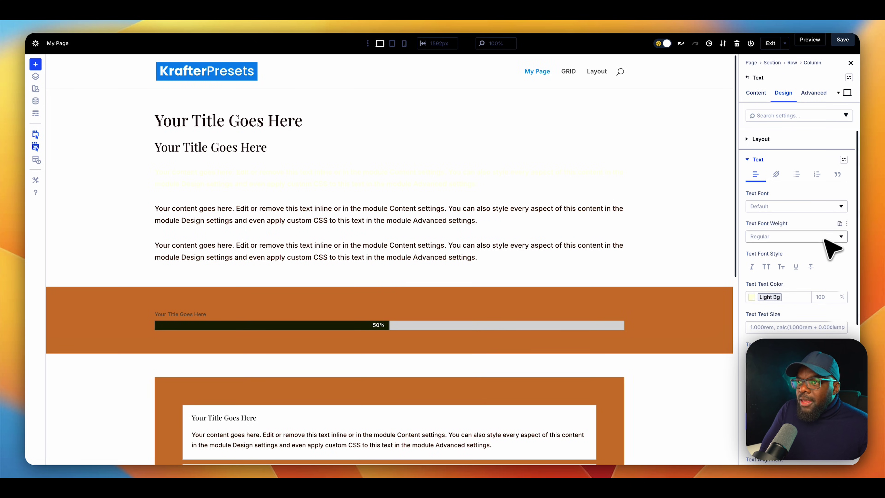
Save the light styling as preset 'text-light', then colour the second paragraph with Secondary Color.
{"action": "left_click", "coordinate": [843, 160]}
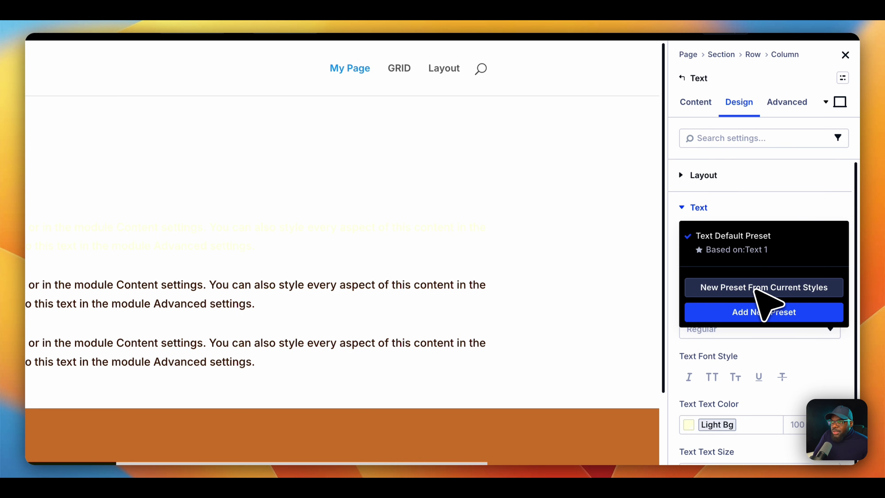
{"action": "left_click", "coordinate": [756, 289]}
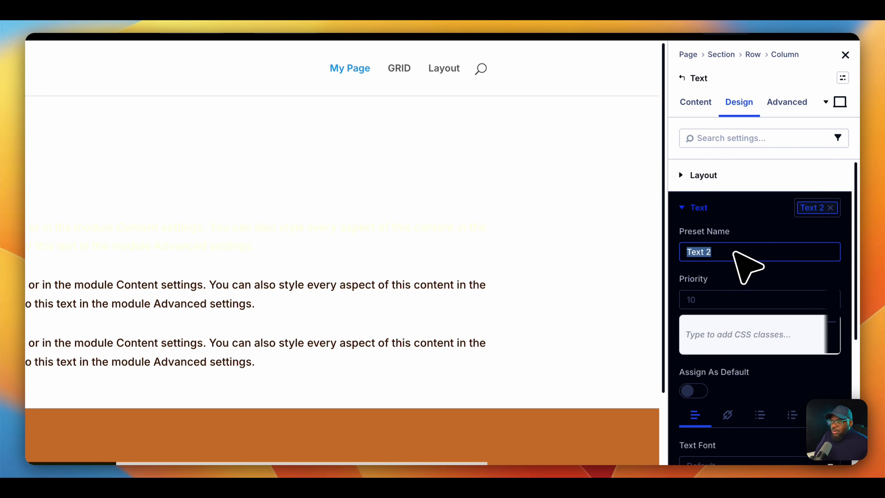
{"action": "type", "text": "text-light"}
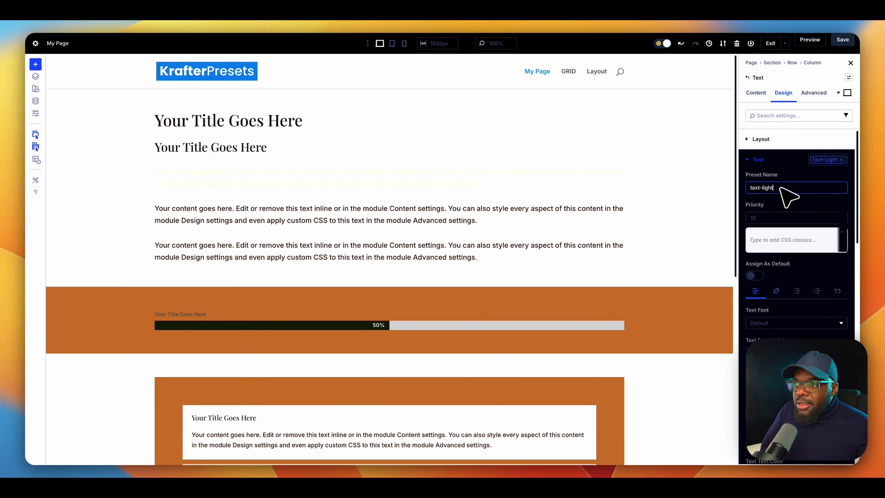
{"action": "scroll", "coordinate": [802, 289], "scroll_direction": "down", "scroll_amount": 10}
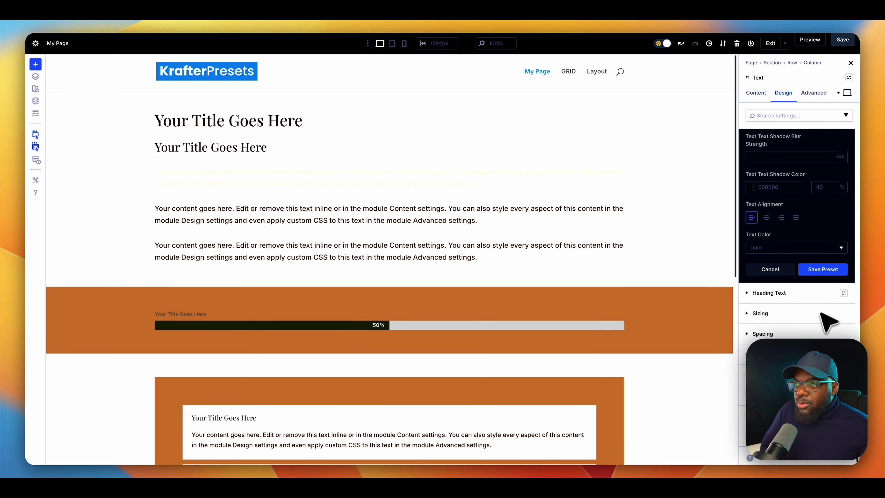
{"action": "left_click", "coordinate": [823, 270]}
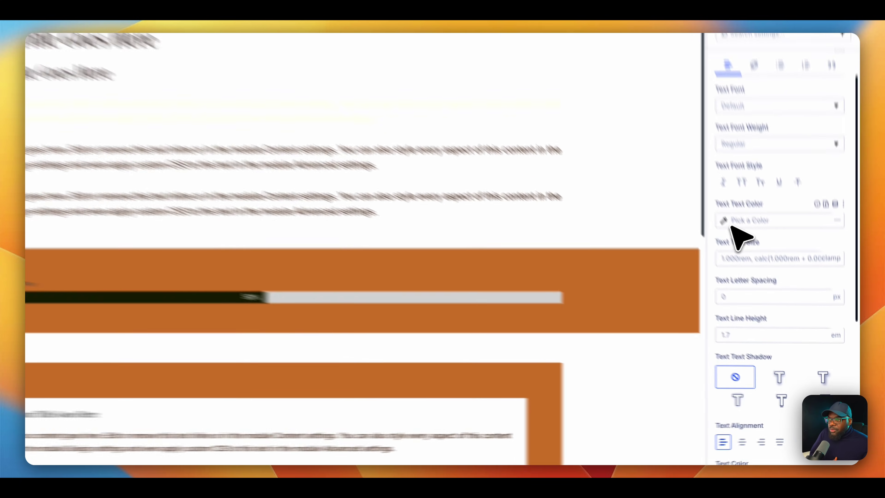
{"action": "left_click", "coordinate": [693, 388]}
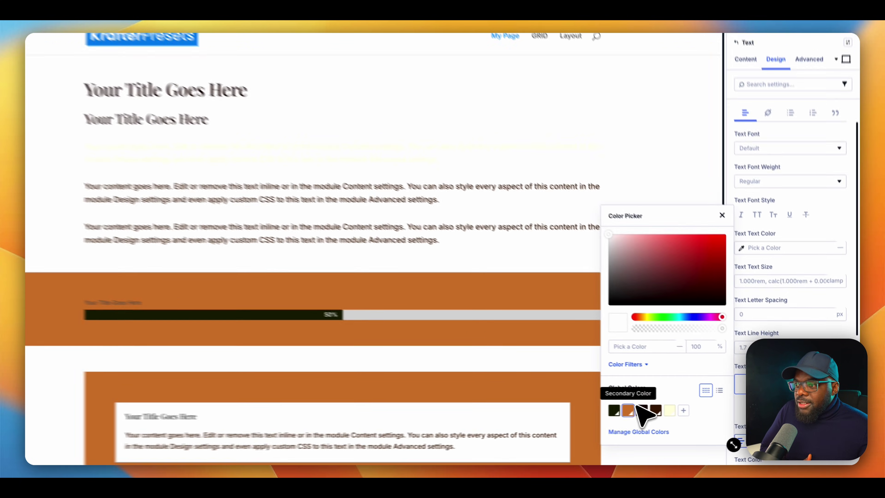
{"action": "left_click", "coordinate": [648, 412]}
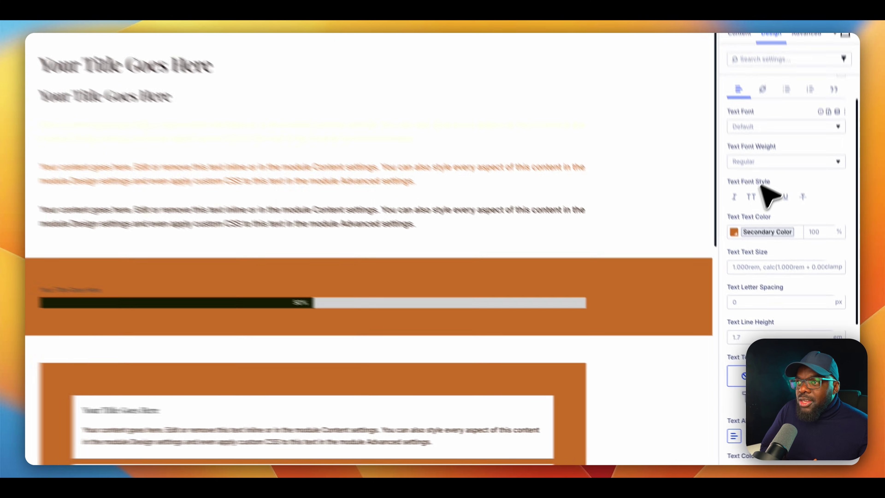
Start a new text preset from the orange paragraph's current styles and name it 'text-sec'.
{"action": "scroll", "coordinate": [812, 206], "scroll_direction": "up", "scroll_amount": 2}
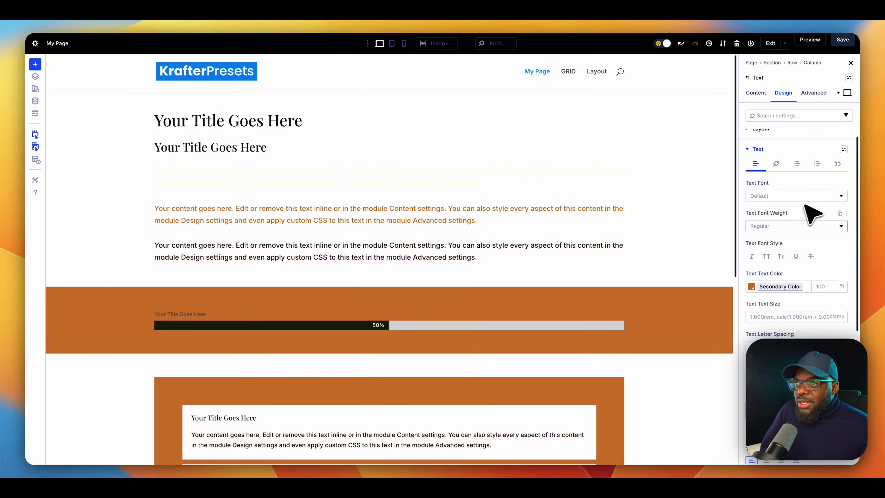
{"action": "left_click", "coordinate": [844, 159]}
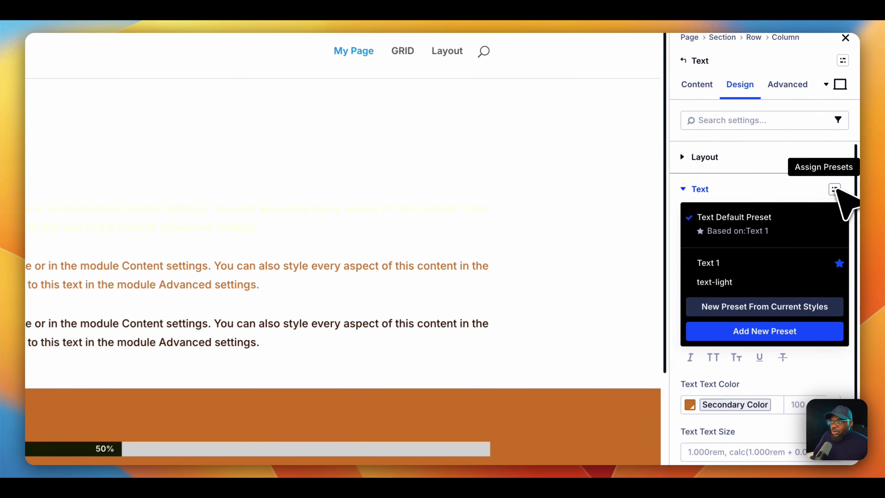
{"action": "left_click", "coordinate": [778, 307]}
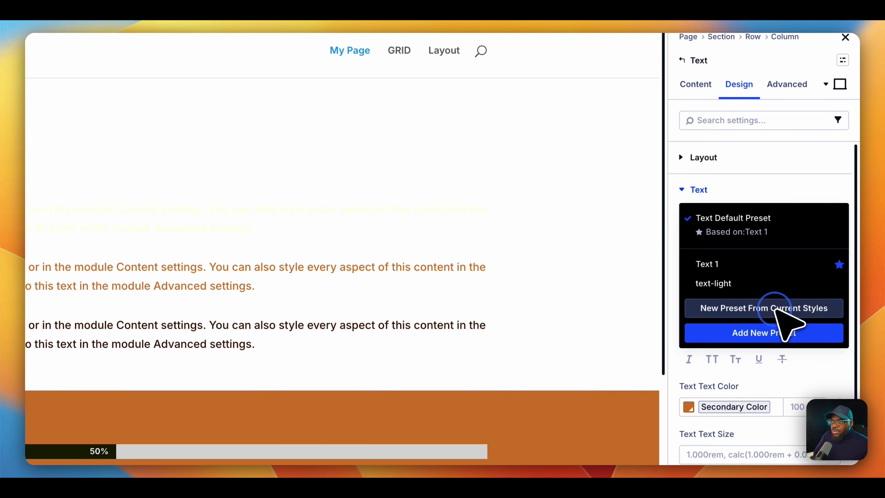
{"action": "left_click", "coordinate": [750, 233]}
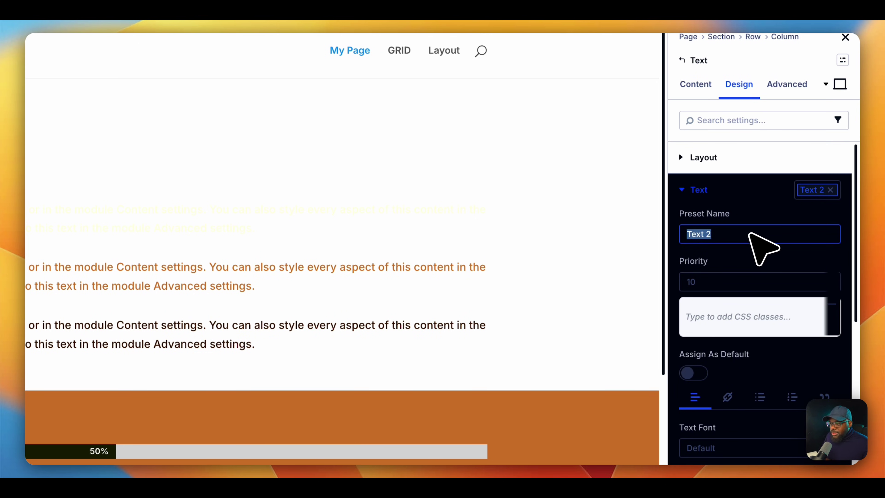
{"action": "type", "text": "text-"}
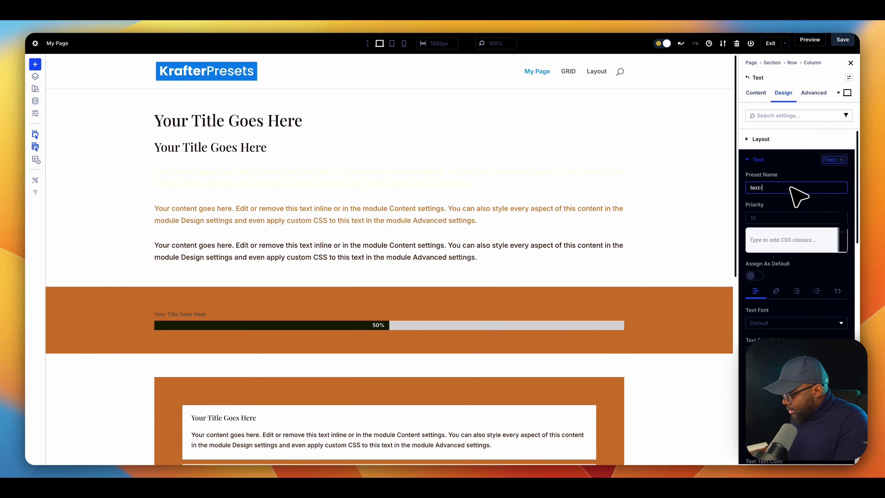
{"action": "type", "text": "pri"}
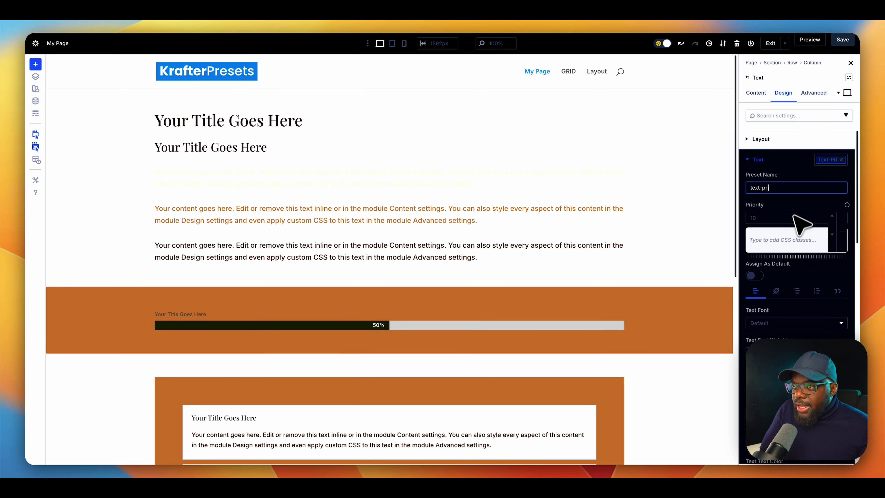
{"action": "scroll", "coordinate": [800, 313], "scroll_direction": "down", "scroll_amount": 10}
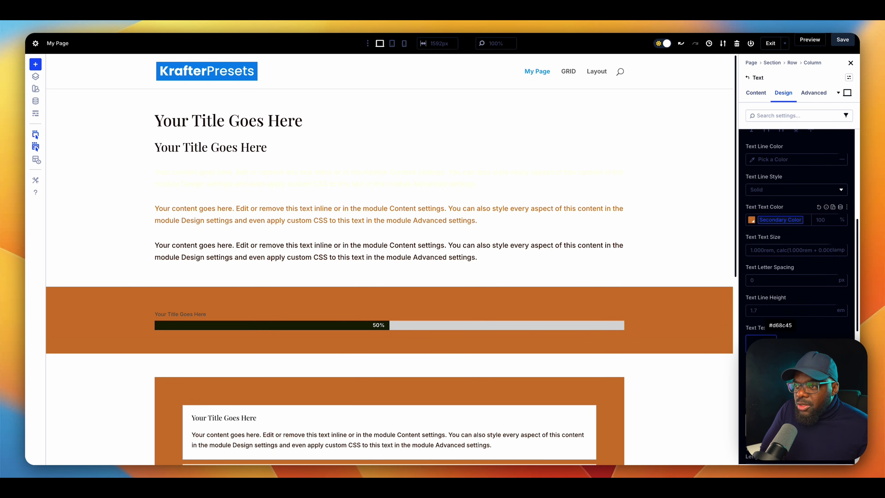
{"action": "scroll", "coordinate": [780, 265], "scroll_direction": "up", "scroll_amount": 5}
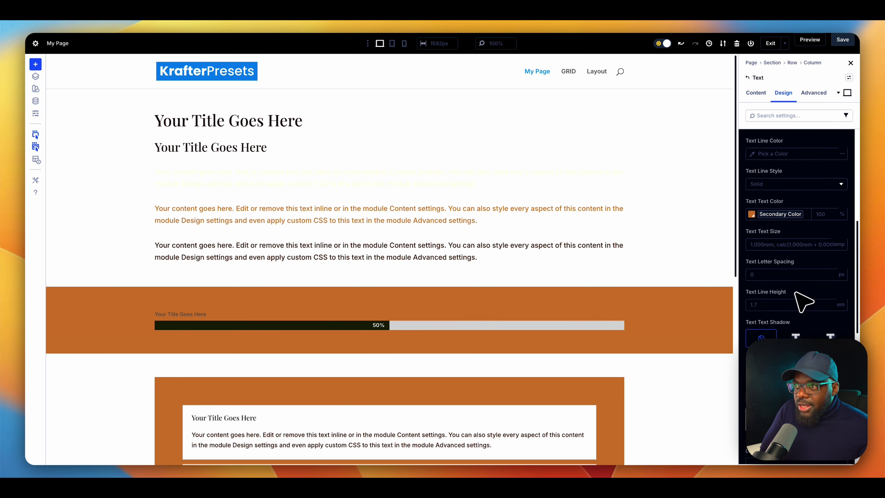
{"action": "scroll", "coordinate": [791, 223], "scroll_direction": "up", "scroll_amount": 5}
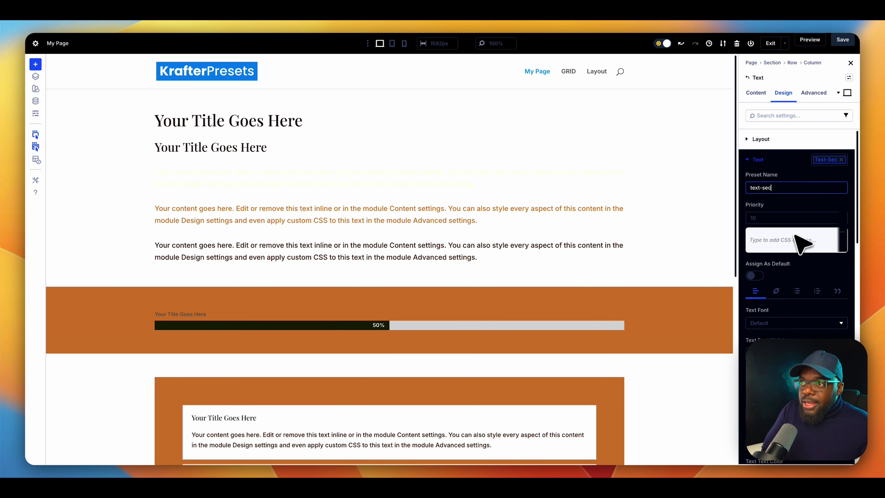
{"action": "scroll", "coordinate": [800, 240], "scroll_direction": "down", "scroll_amount": 5}
{"action": "scroll", "coordinate": [798, 315], "scroll_direction": "down", "scroll_amount": 5}
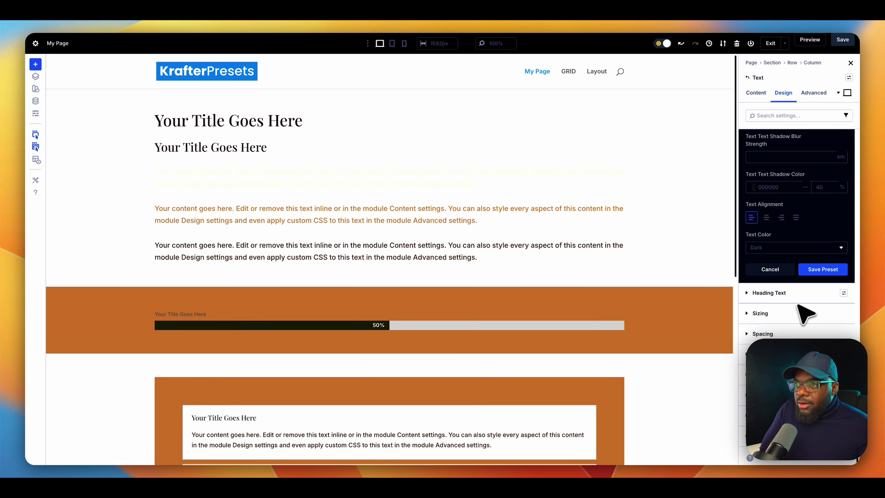
{"action": "left_click", "coordinate": [826, 272]}
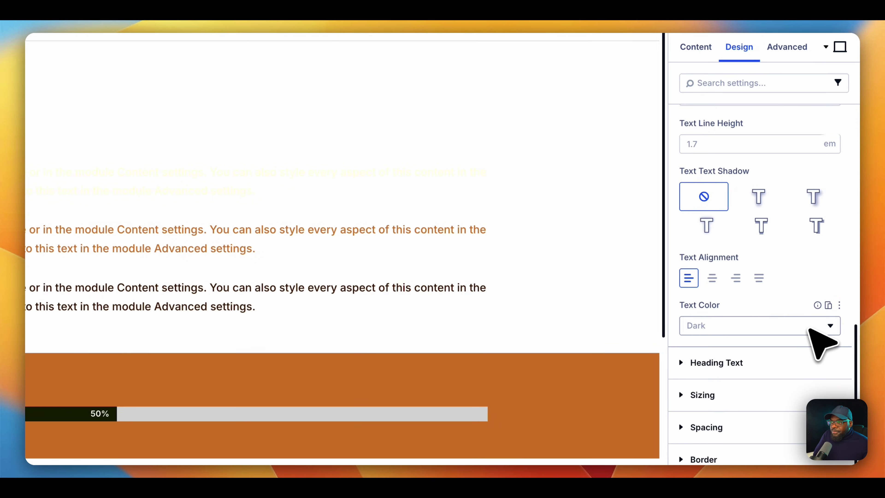
Delete the extra text module, abandoning an unintended row insertion.
{"action": "left_click", "coordinate": [457, 228]}
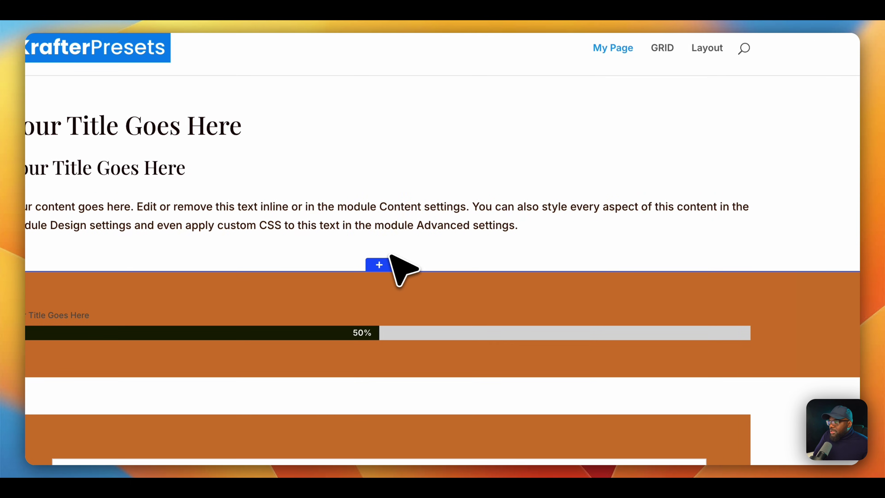
{"action": "left_click", "coordinate": [381, 229]}
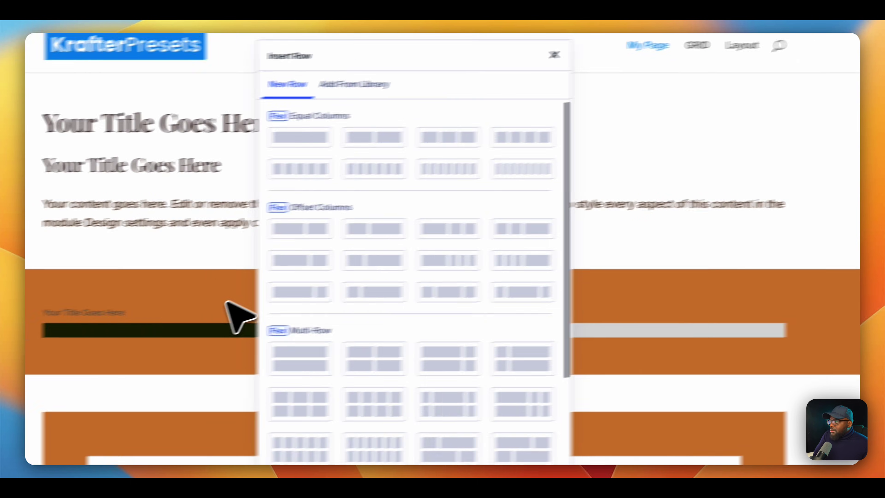
{"action": "left_click", "coordinate": [196, 307]}
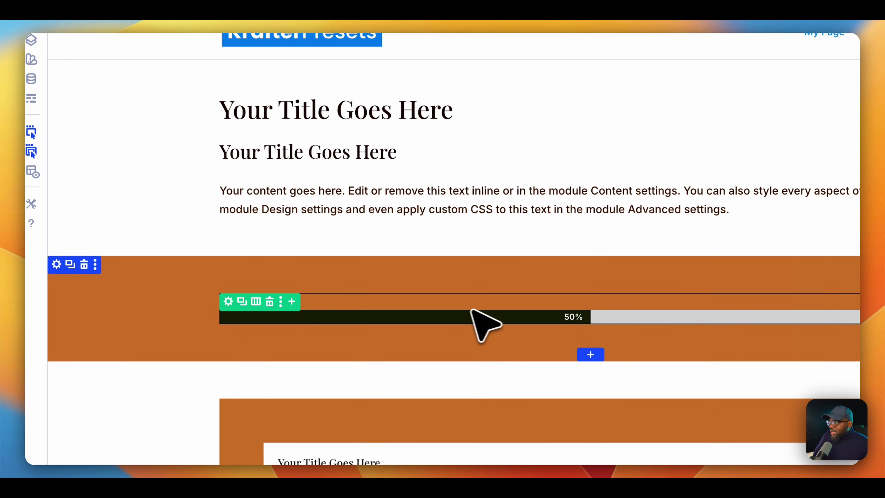
Add an empty one-column section below the orange progress-bar section and open its settings.
{"action": "left_click", "coordinate": [600, 355]}
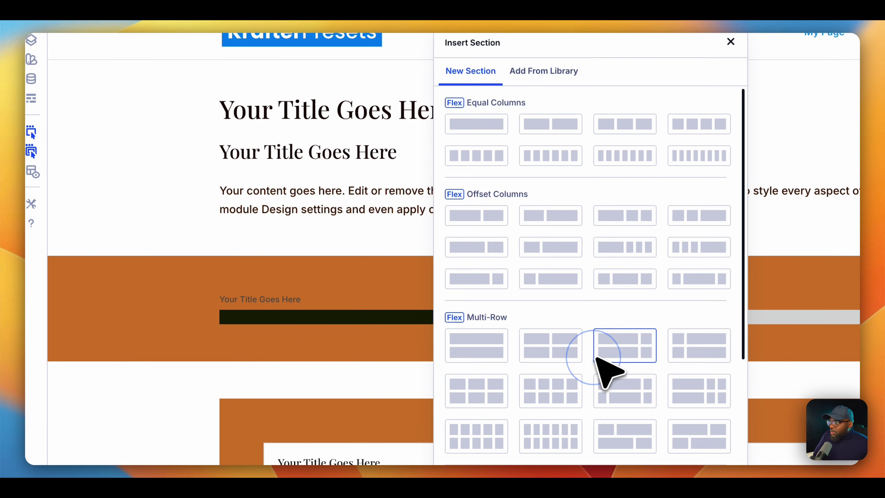
{"action": "left_click", "coordinate": [493, 124]}
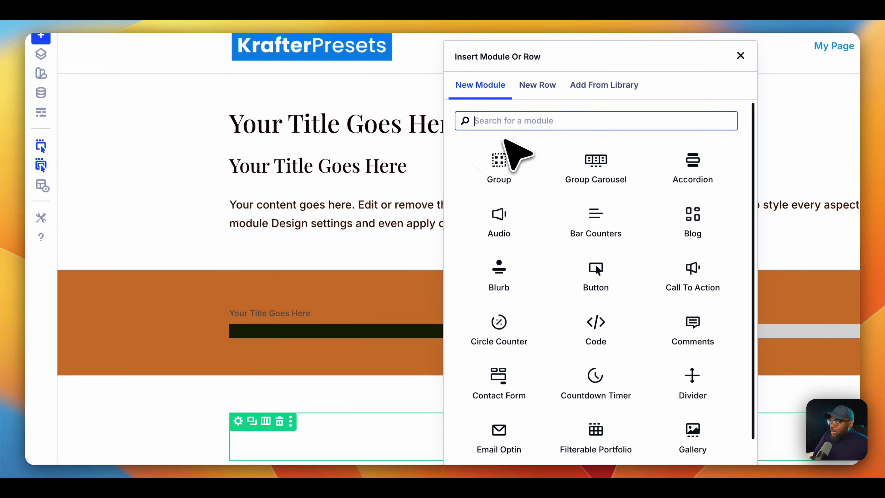
{"action": "left_click", "coordinate": [133, 408]}
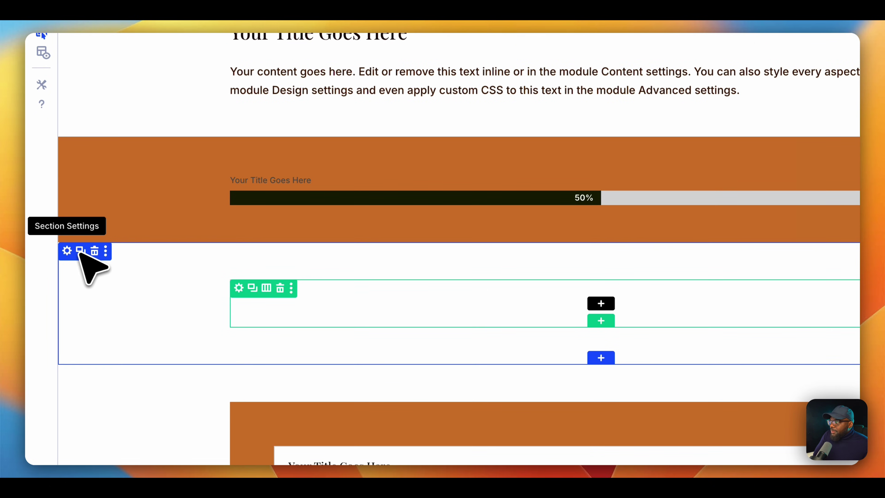
{"action": "left_click", "coordinate": [66, 250]}
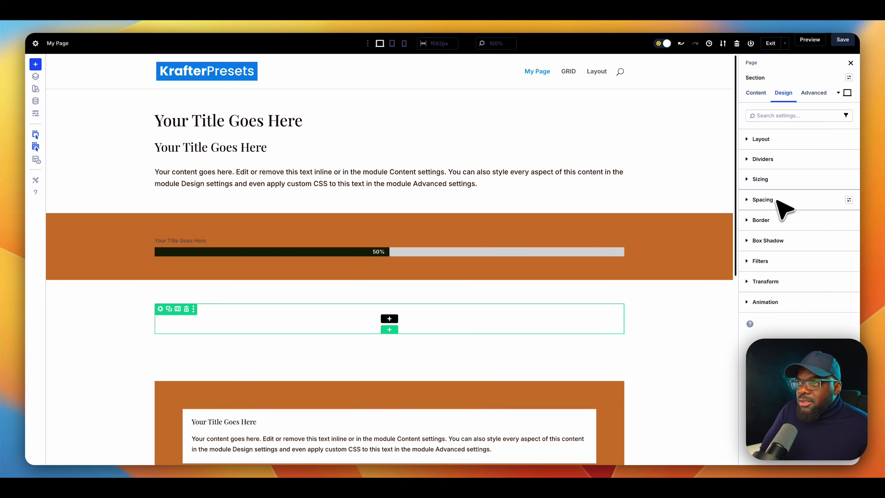
Set the section's Content > Background colour to near-black 190E0E.
{"action": "left_click", "coordinate": [756, 92]}
{"action": "left_click", "coordinate": [783, 179]}
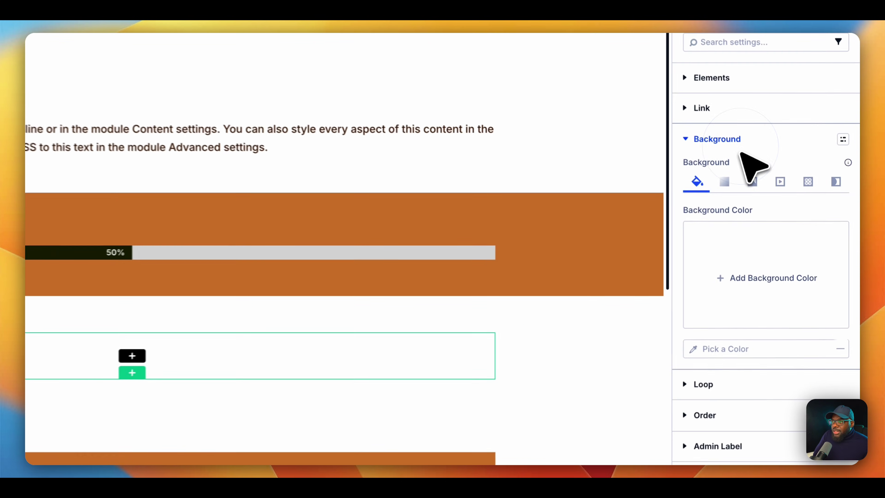
{"action": "left_click", "coordinate": [741, 257]}
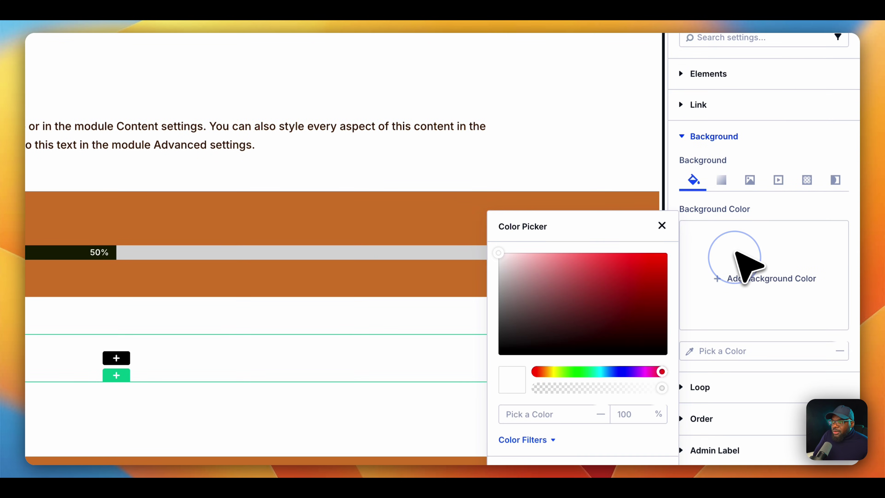
{"action": "left_click_drag", "start_coordinate": [585, 332], "coordinate": [575, 344]}
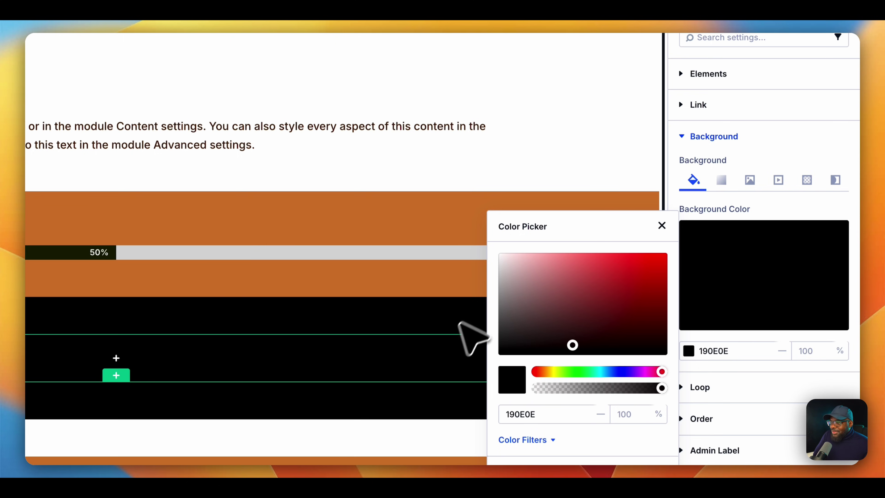
{"action": "left_click", "coordinate": [662, 225]}
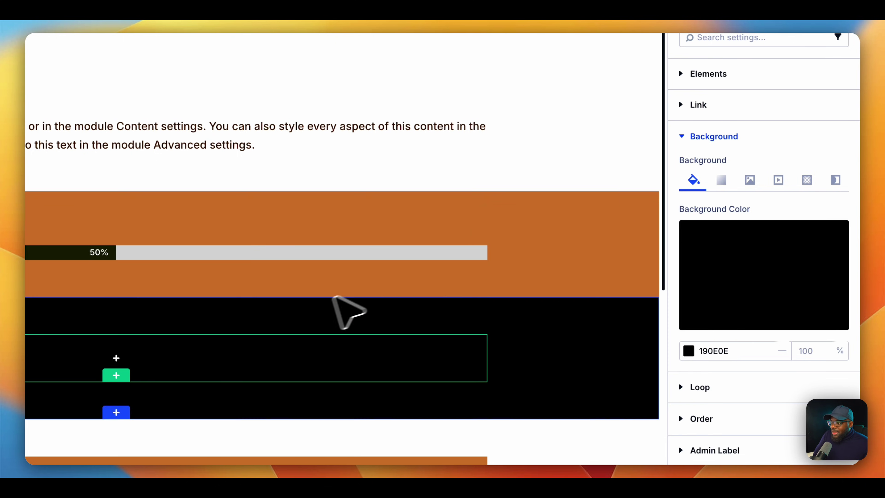
{"action": "left_click", "coordinate": [345, 347]}
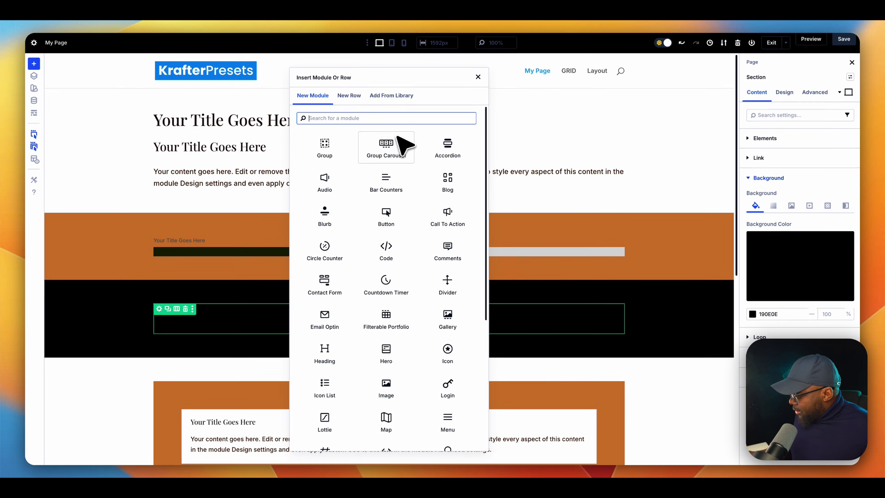
Search 'text' in the module picker and insert a Text module into the dark section.
{"action": "type", "text": "textg"}
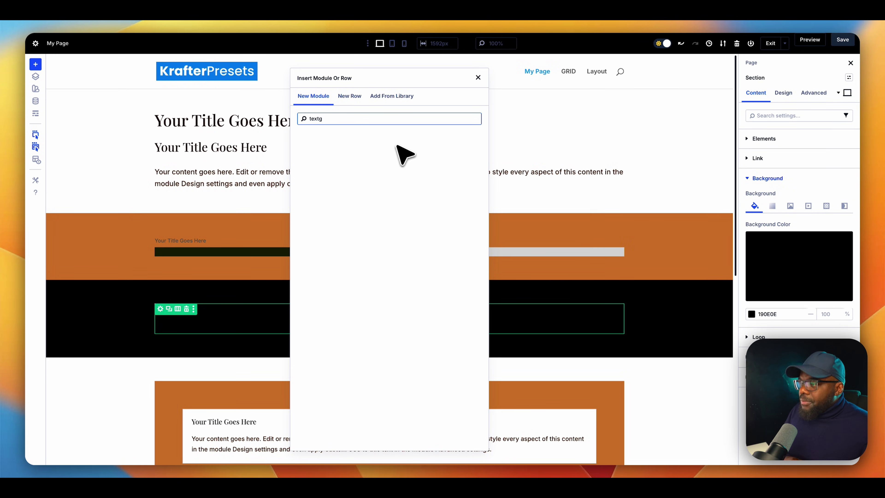
{"action": "key", "text": "BackSpace"}
{"action": "left_click", "coordinate": [344, 151]}
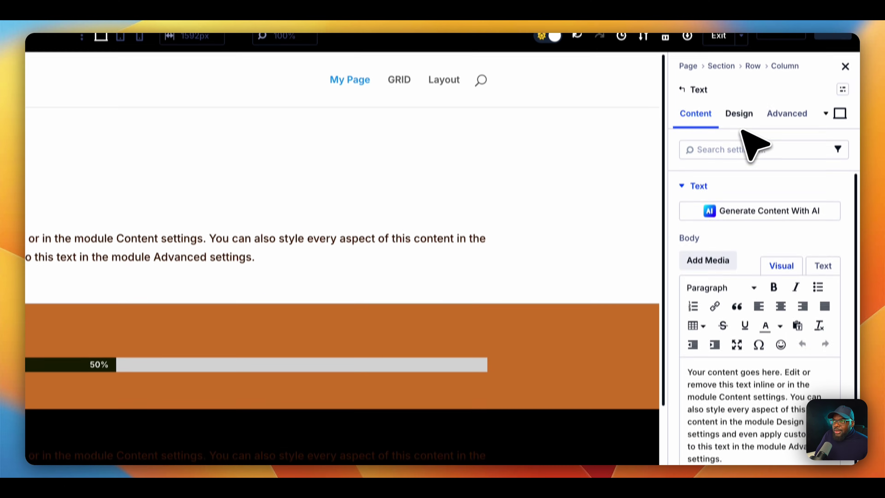
Assign the text-light preset to the Text module's Design > Text styles.
{"action": "left_click", "coordinate": [741, 115]}
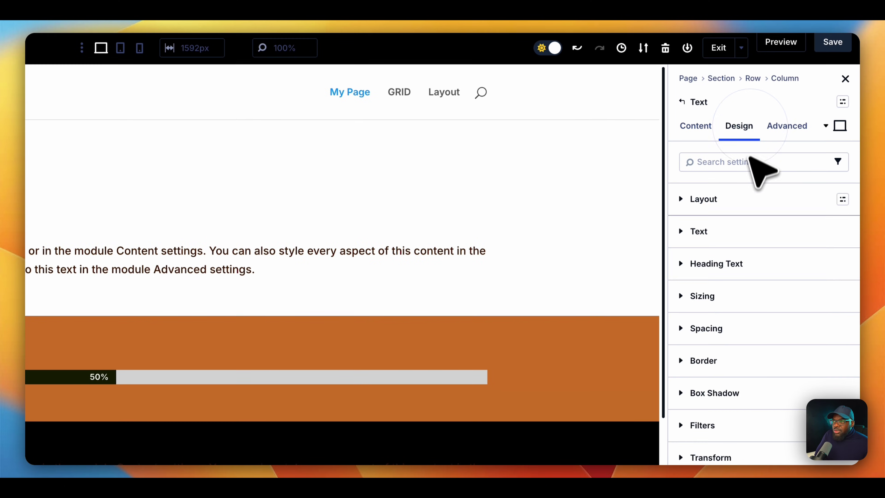
{"action": "left_click", "coordinate": [745, 233]}
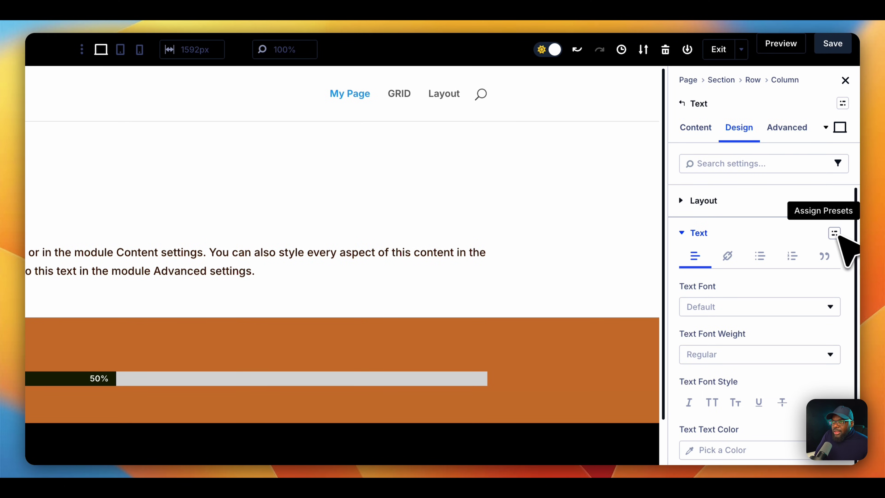
{"action": "left_click", "coordinate": [834, 233]}
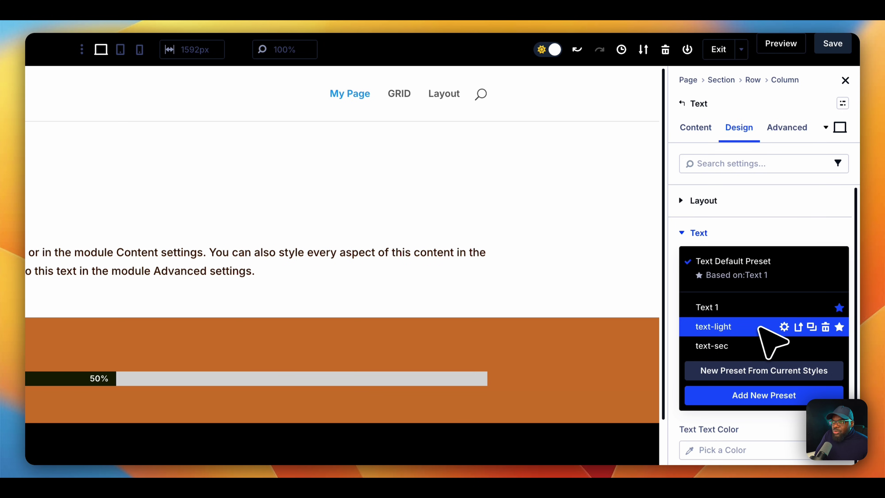
{"action": "left_click", "coordinate": [756, 326]}
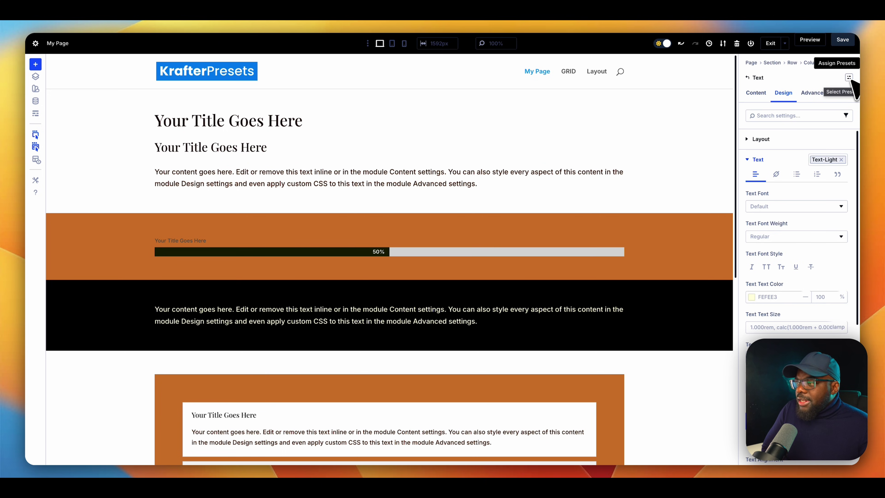
Apply the kp-body-text module preset and remove the Text-Light preset from the Text styles.
{"action": "left_click", "coordinate": [850, 77]}
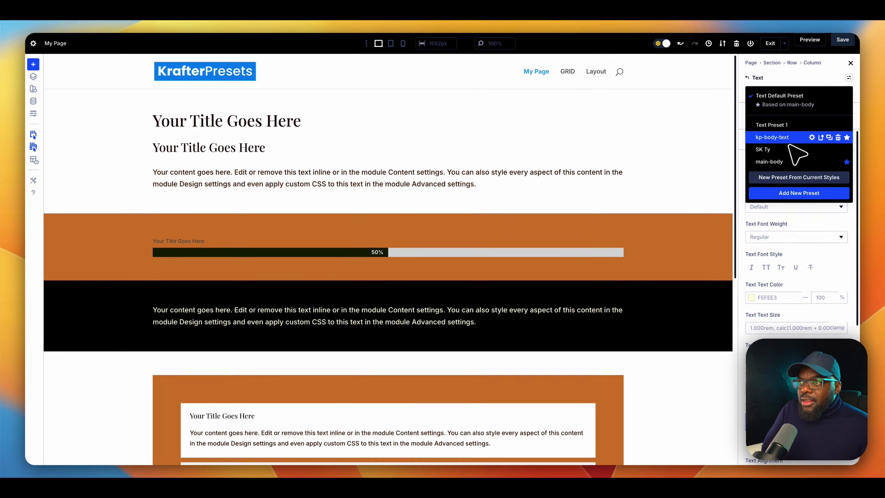
{"action": "left_click", "coordinate": [760, 197]}
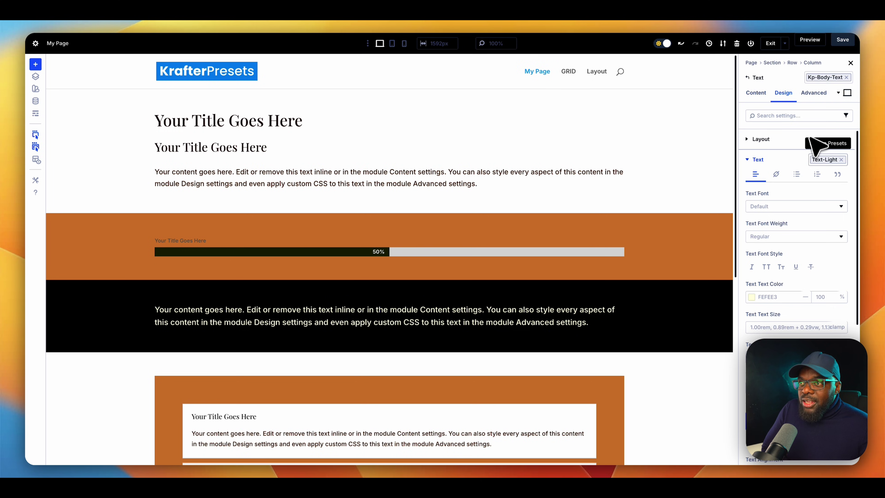
{"action": "left_click", "coordinate": [841, 159]}
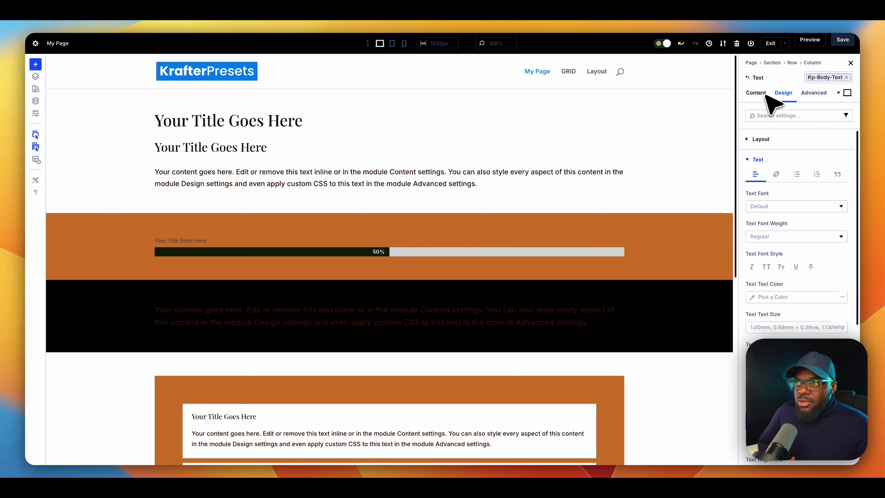
{"action": "left_click", "coordinate": [747, 158]}
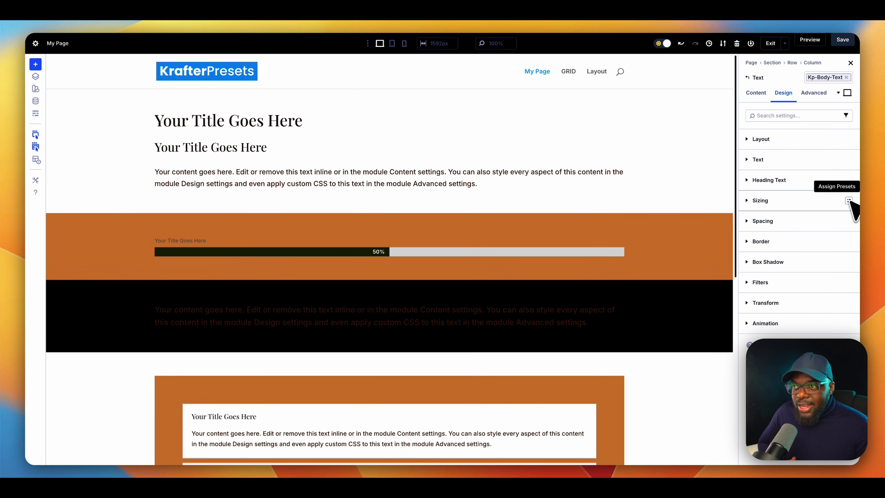
{"action": "left_click", "coordinate": [849, 222]}
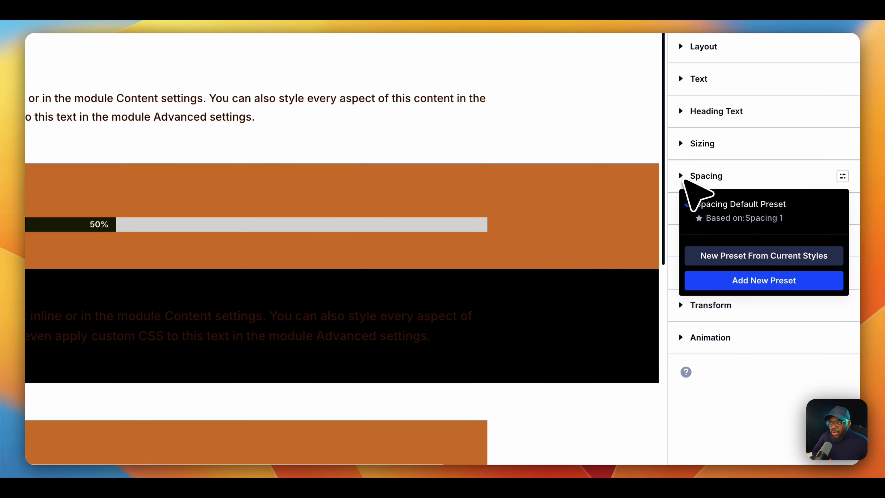
{"action": "left_click", "coordinate": [697, 175]}
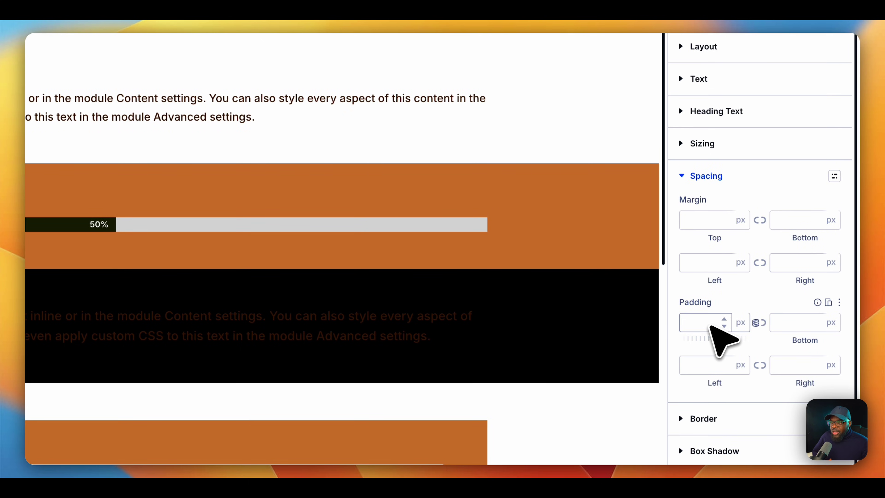
{"action": "left_click", "coordinate": [711, 323]}
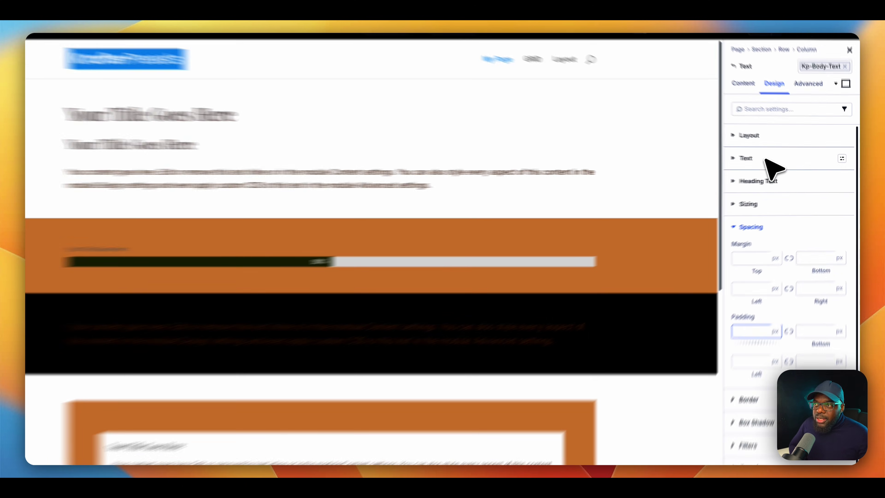
{"action": "left_click", "coordinate": [774, 160]}
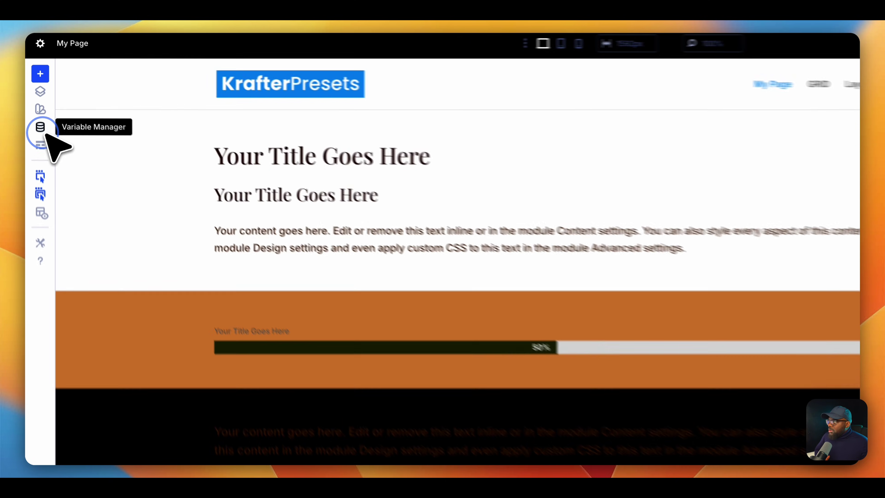
Open the Variable Manager to show the global variables.
{"action": "left_click", "coordinate": [38, 104]}
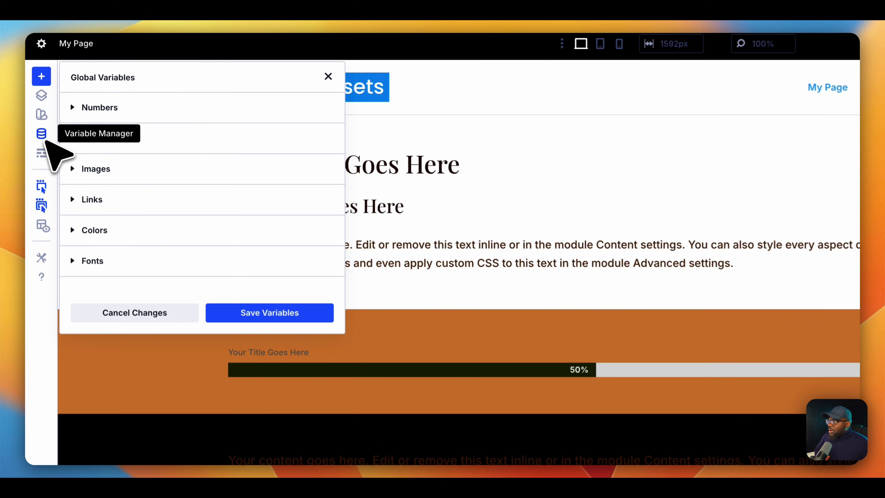